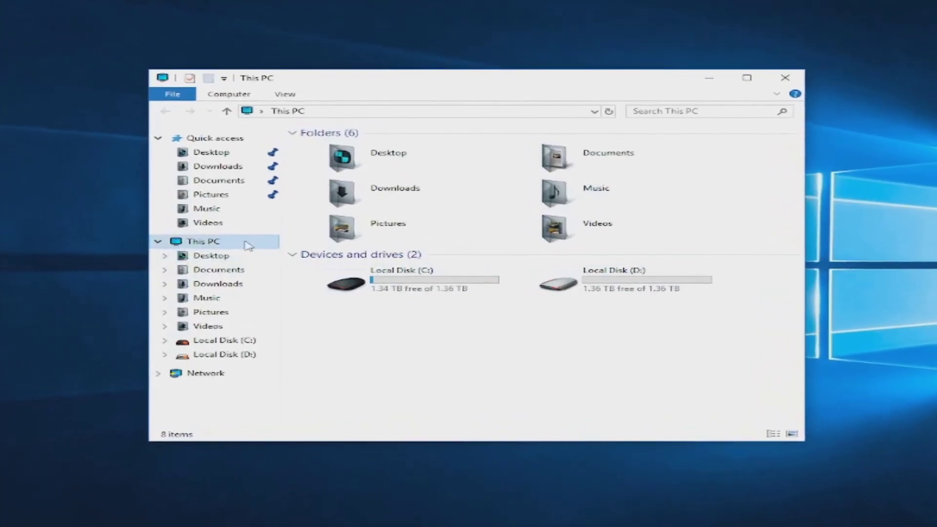
View the computer's system properties from This PC, and close the System and File Explorer windows
right_click(249, 246)
left_click(343, 400)
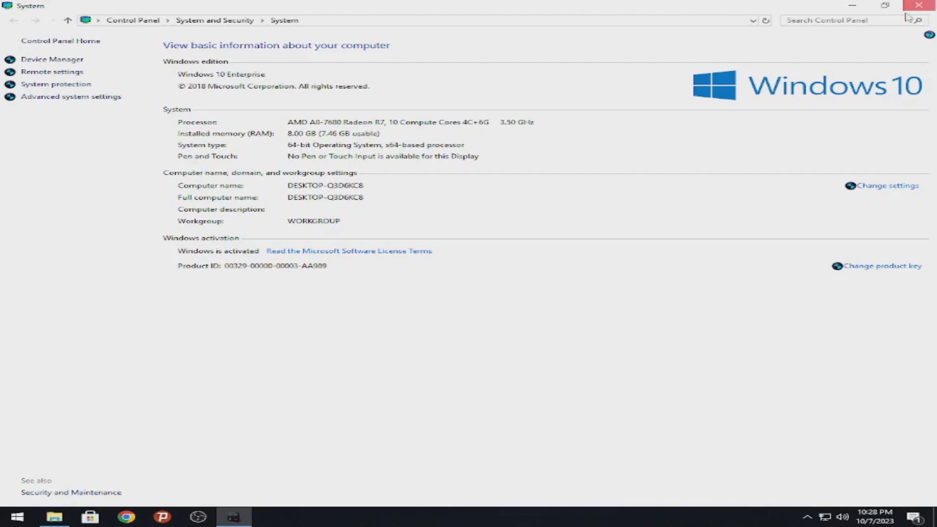
left_click(934, 6)
left_click(746, 99)
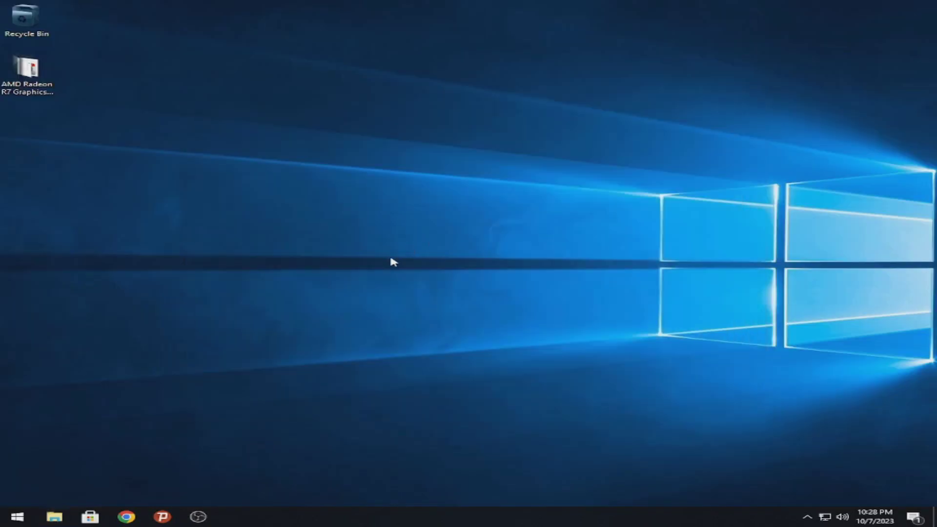
Open the Run dialog
right_click(22, 520)
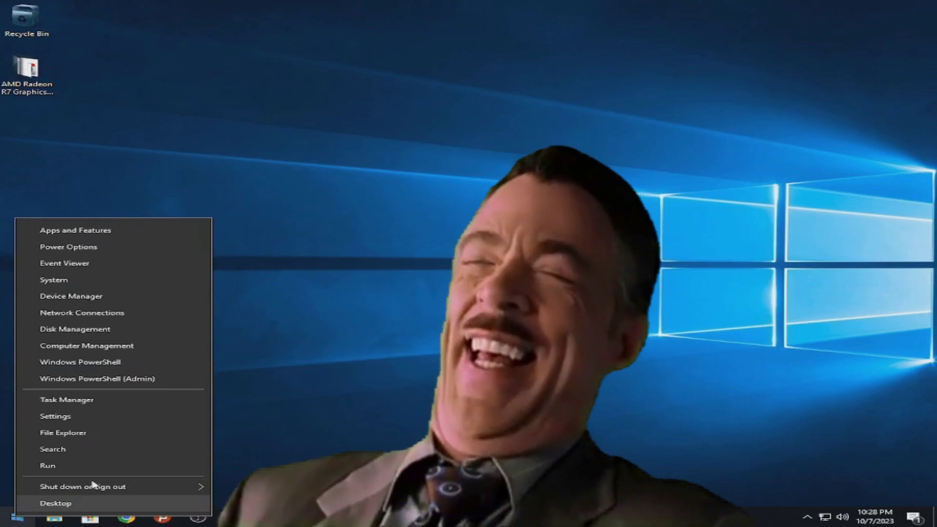
left_click(113, 467)
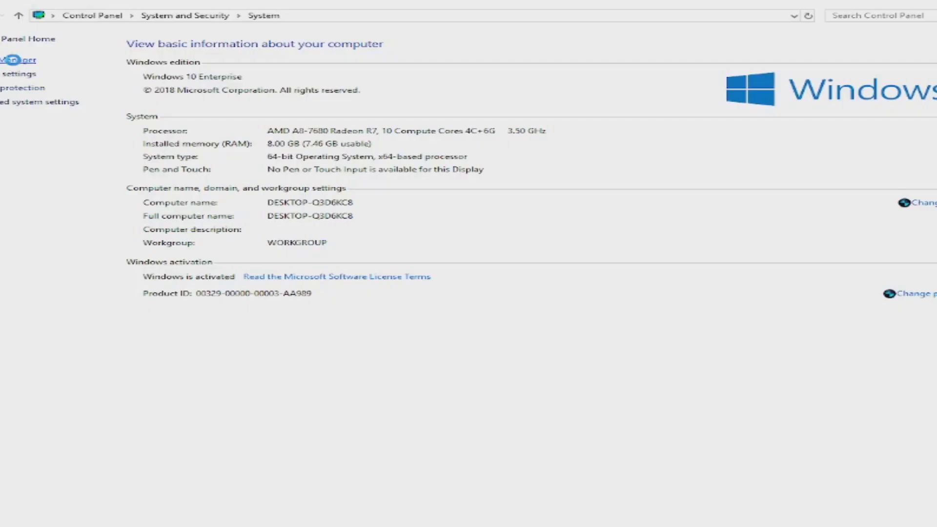
Open Device Manager from the system properties of This PC
left_click(58, 63)
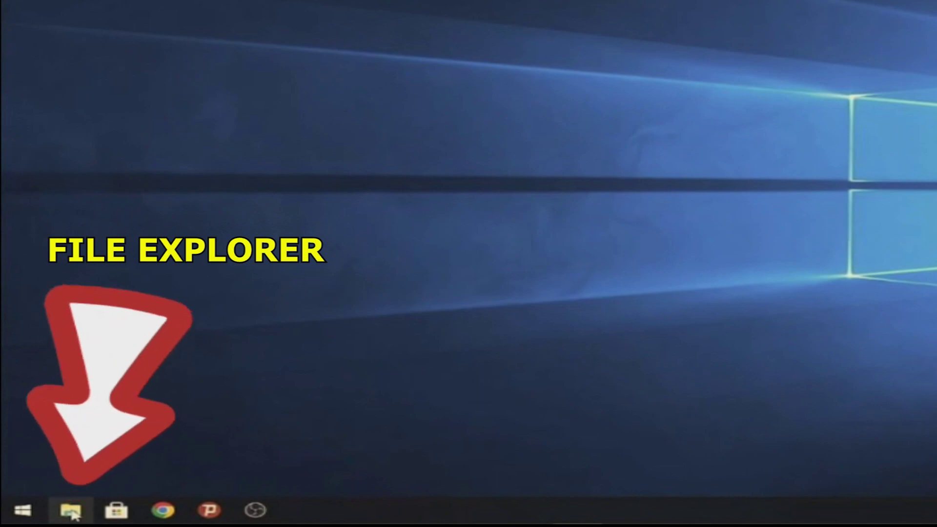
left_click(72, 511)
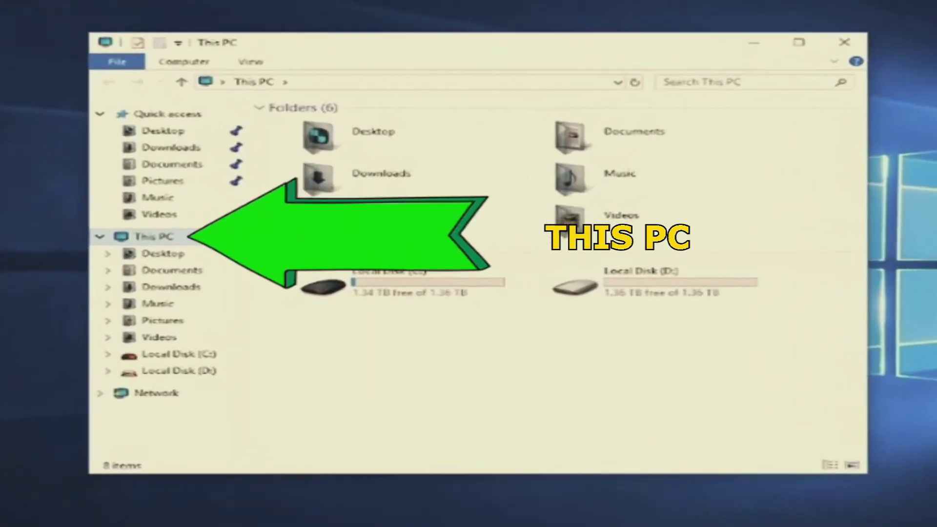
right_click(212, 238)
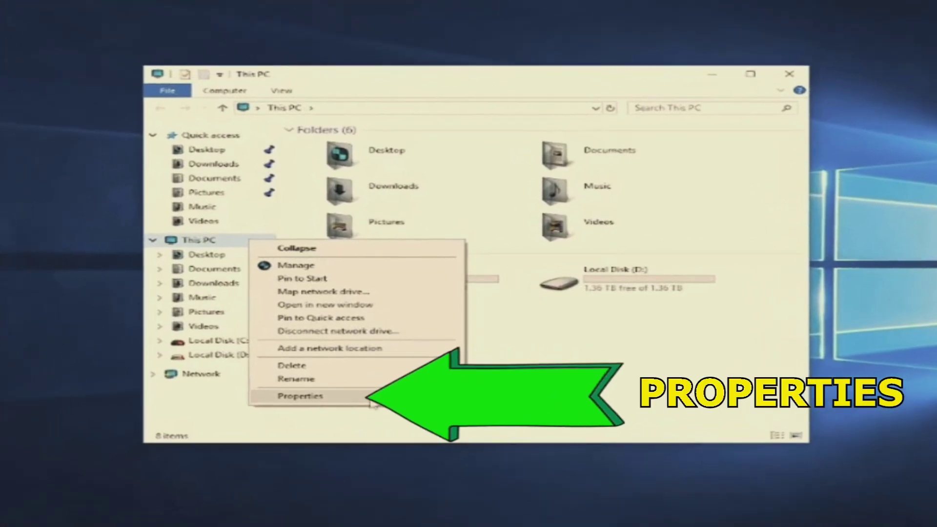
left_click(372, 402)
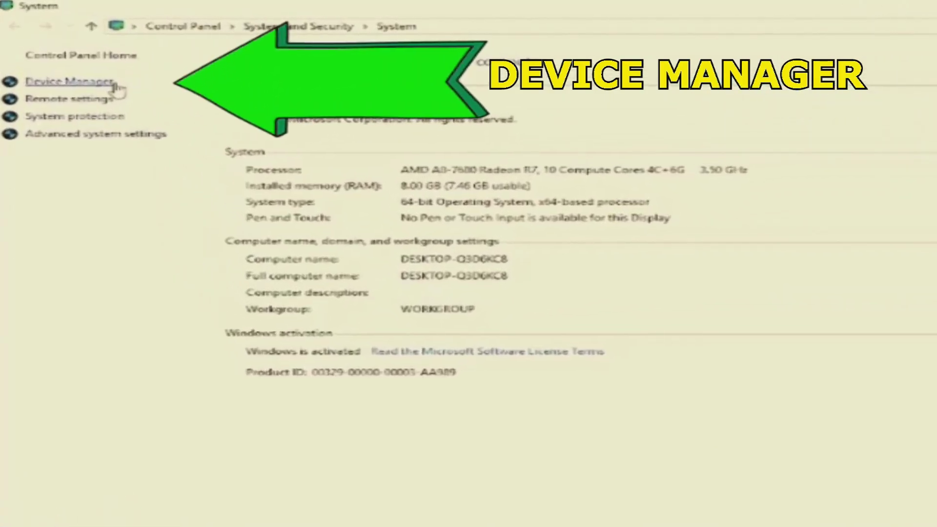
left_click(115, 83)
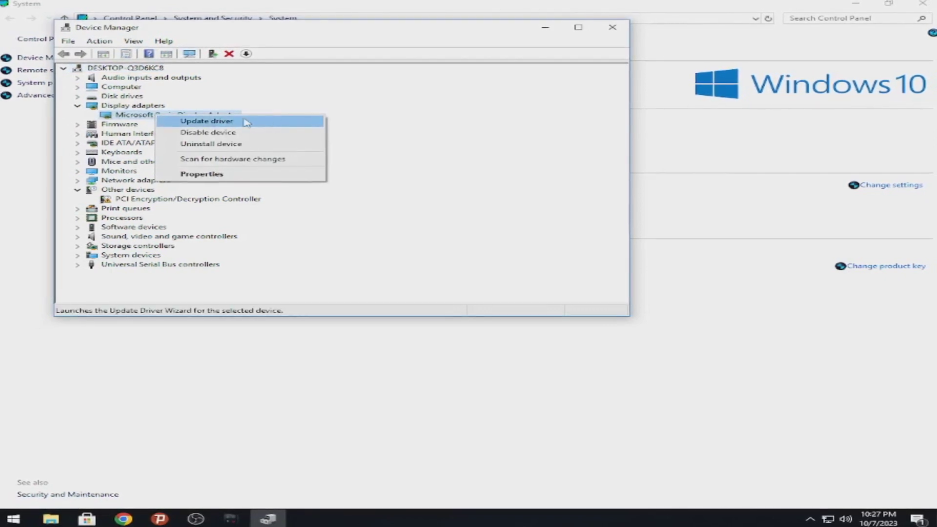
Start an automatic search for updated driver software for the Microsoft Basic Display Adapter
left_click(273, 121)
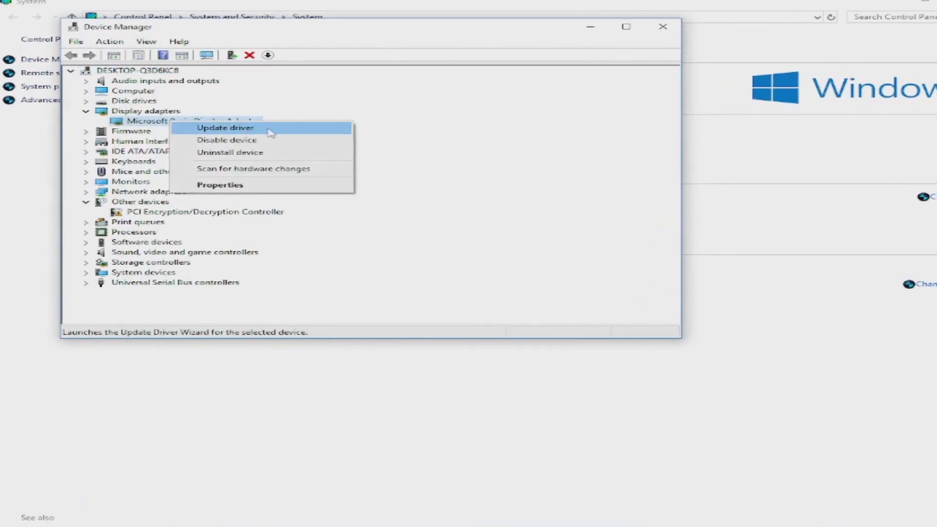
left_click(278, 124)
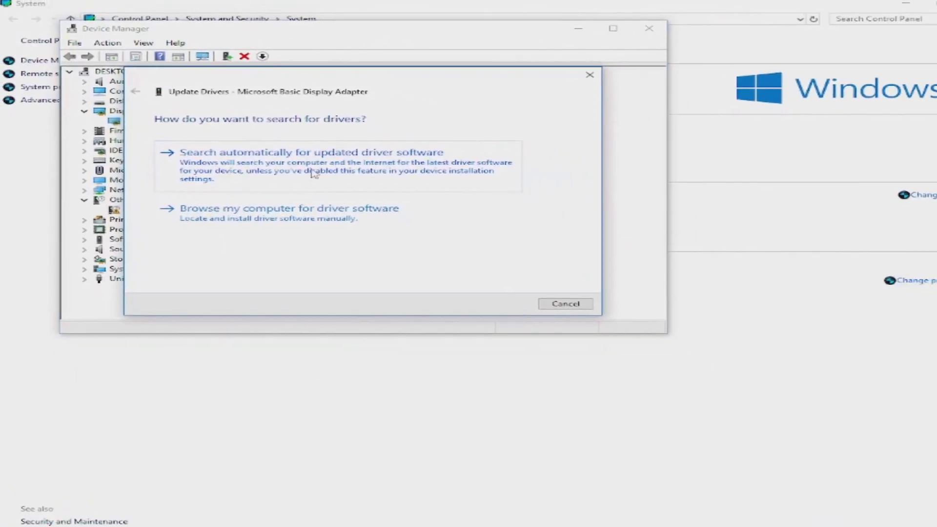
left_click(262, 179)
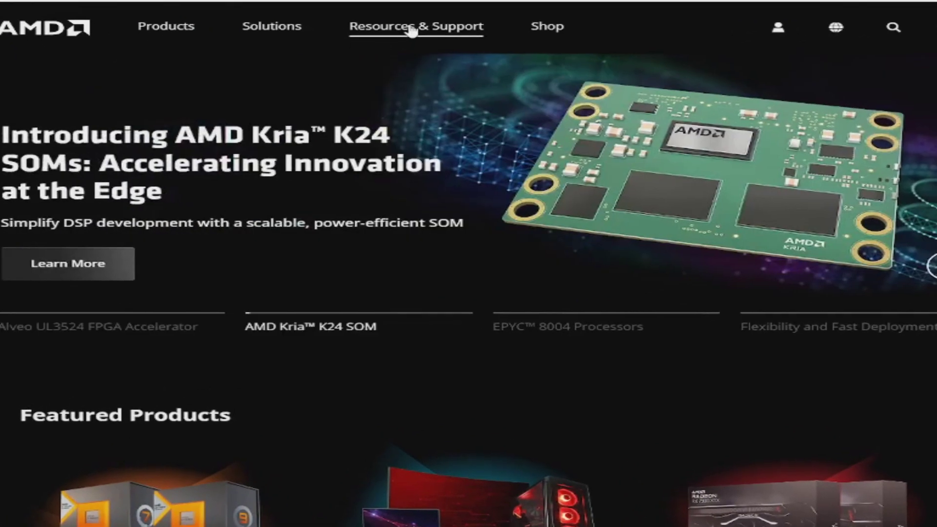
On the AMD website in Chrome, open the Drivers page for Radeon graphics and AMD chipsets
left_click(408, 37)
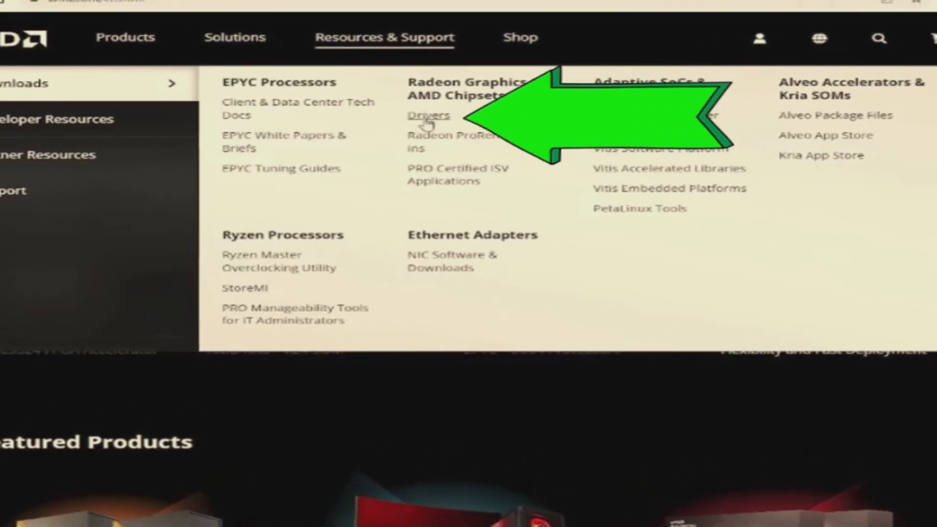
left_click(427, 118)
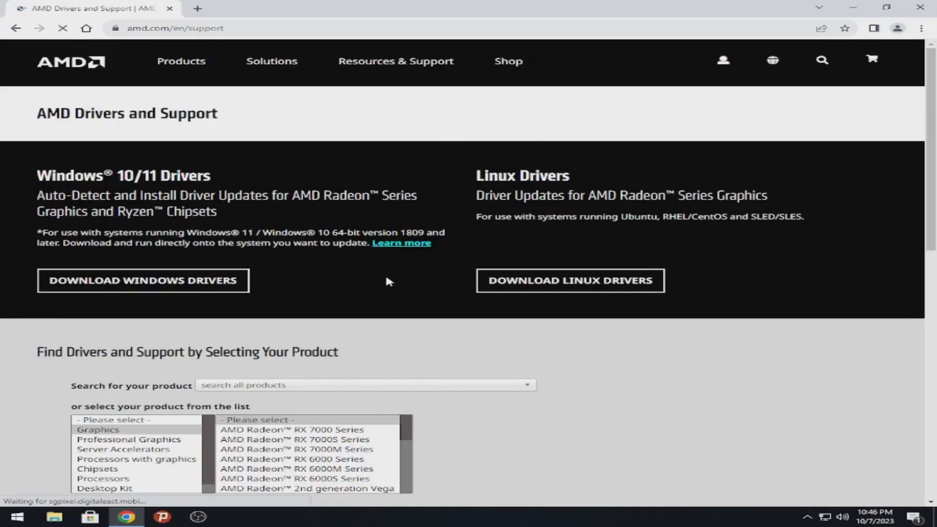
scroll(385, 273, "down", 2)
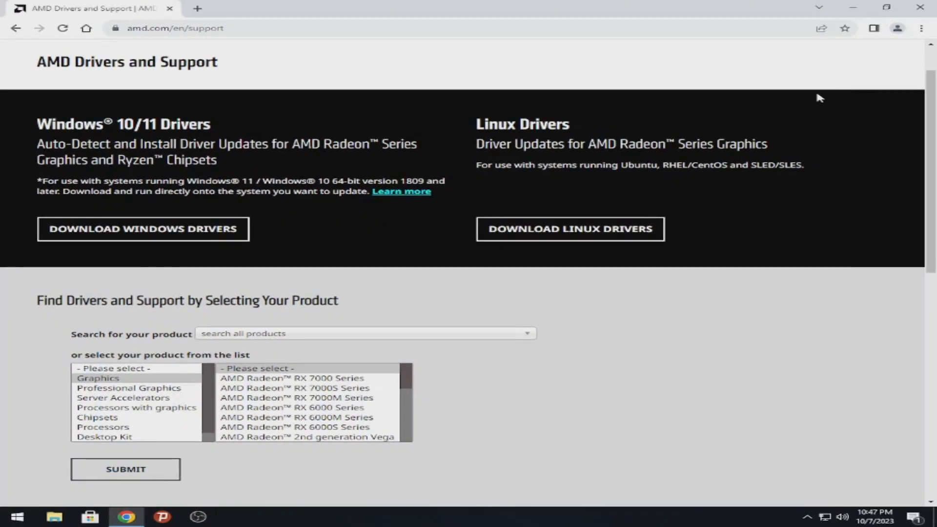
Search AMD's product list for "amd radeon r7"
left_click(529, 337)
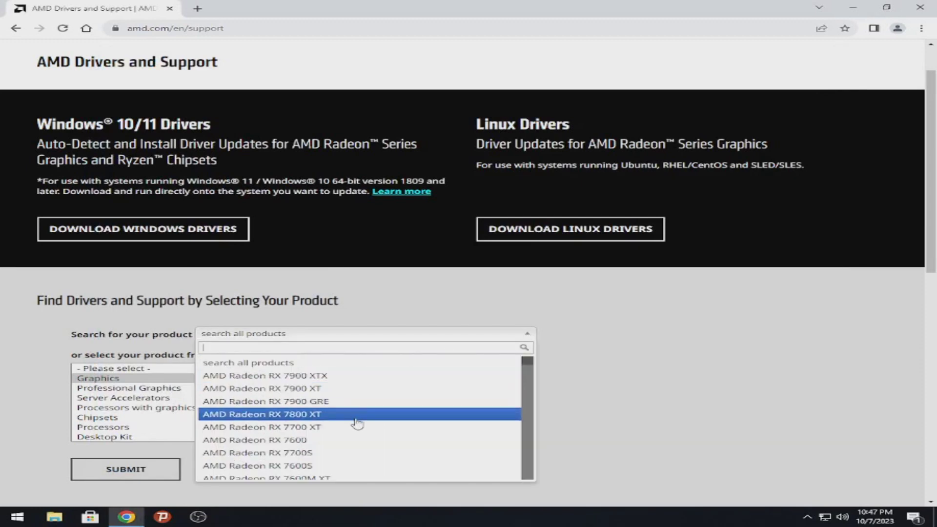
scroll(362, 408, "down", 2)
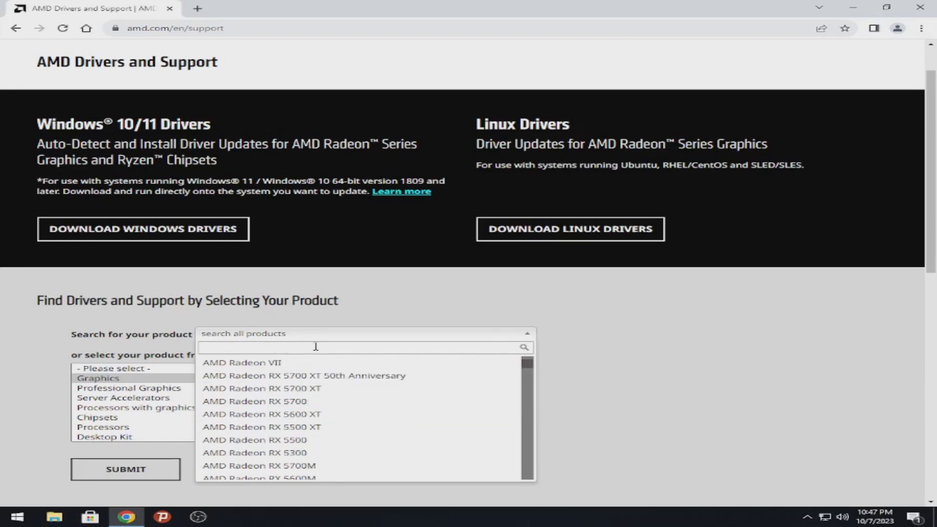
type("md radeon")
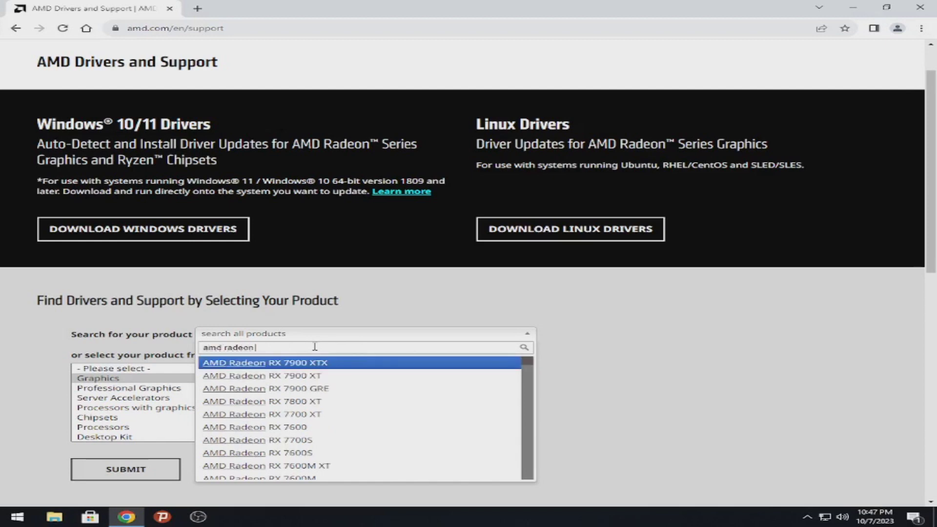
type(" r67")
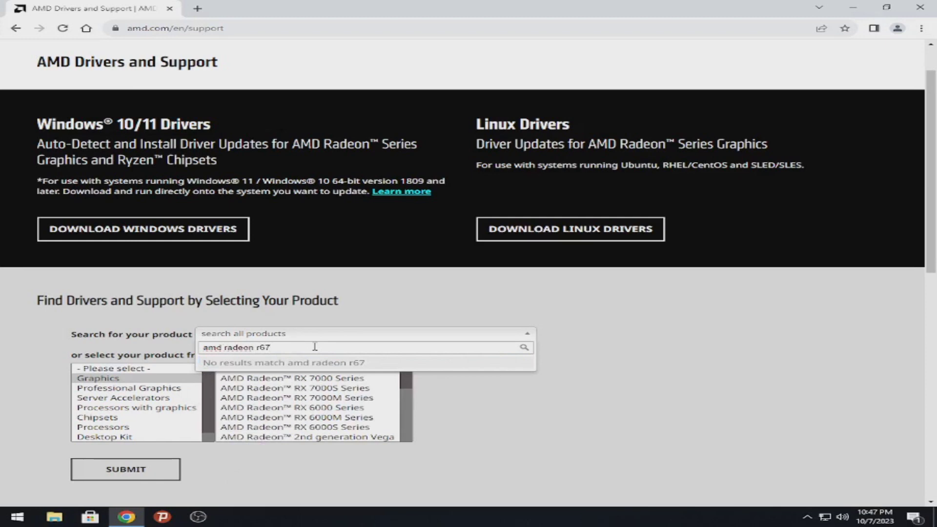
key("BackSpace")
key("BackSpace")
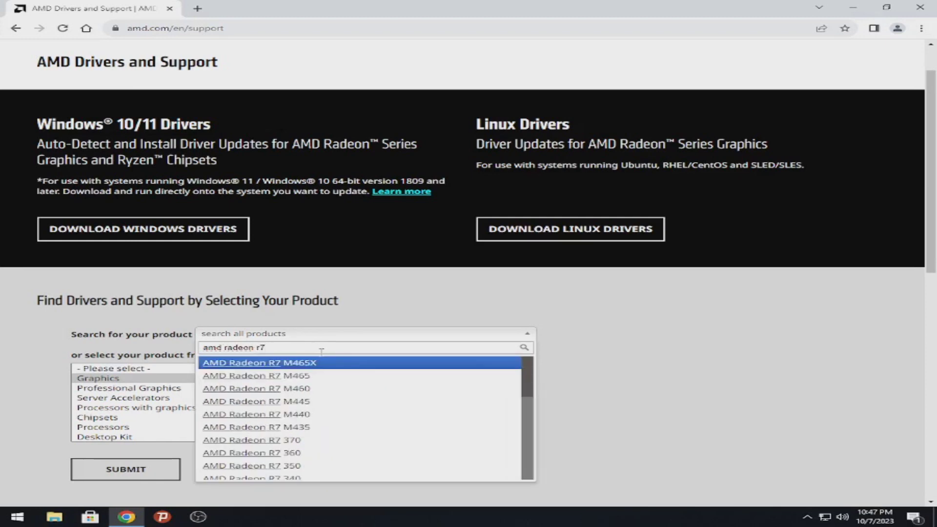
Look through the listed AMD Radeon R7 models for a matching graphics product, and close the product list
scroll(312, 428, "down", 4)
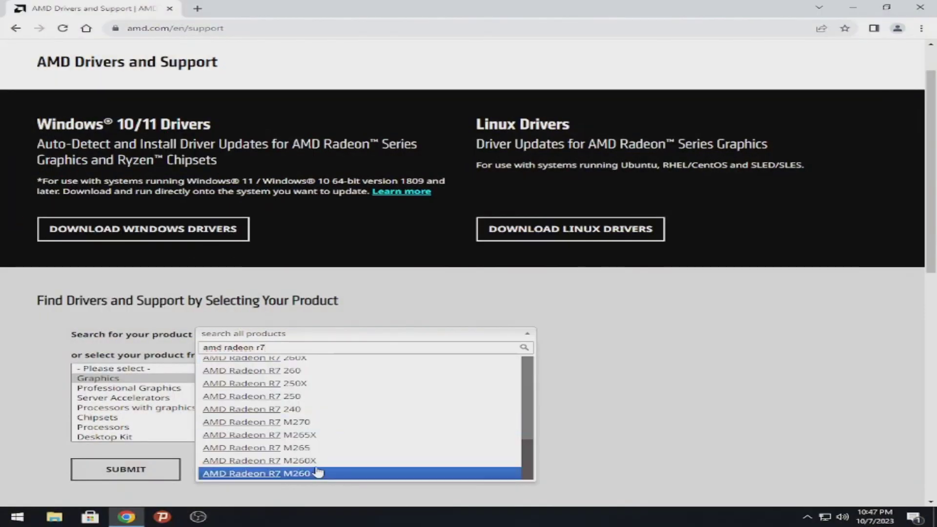
scroll(328, 447, "up", 3)
scroll(337, 415, "down", 5)
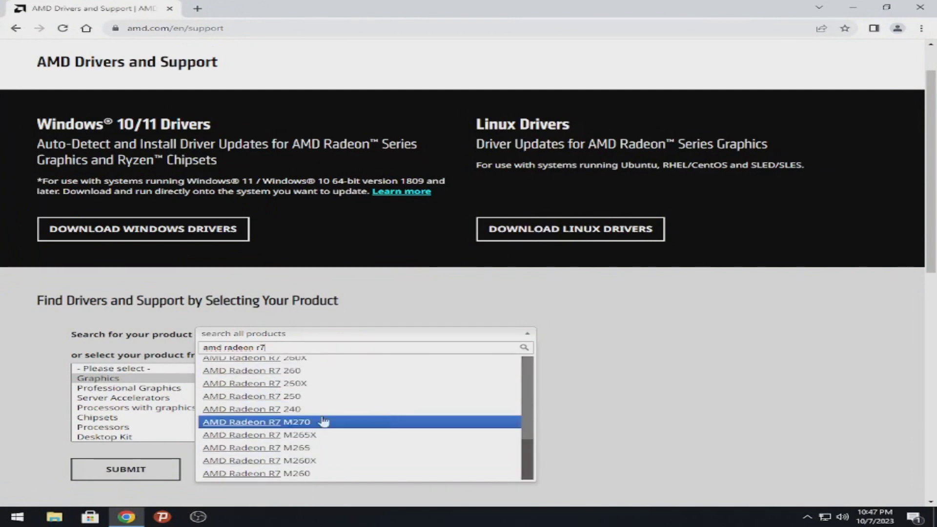
left_click_drag(362, 346, 171, 350)
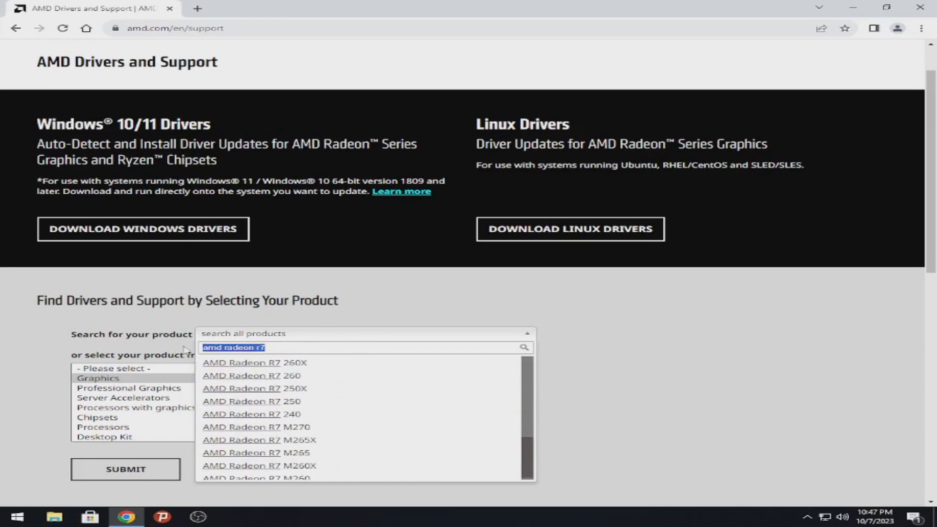
key("Escape")
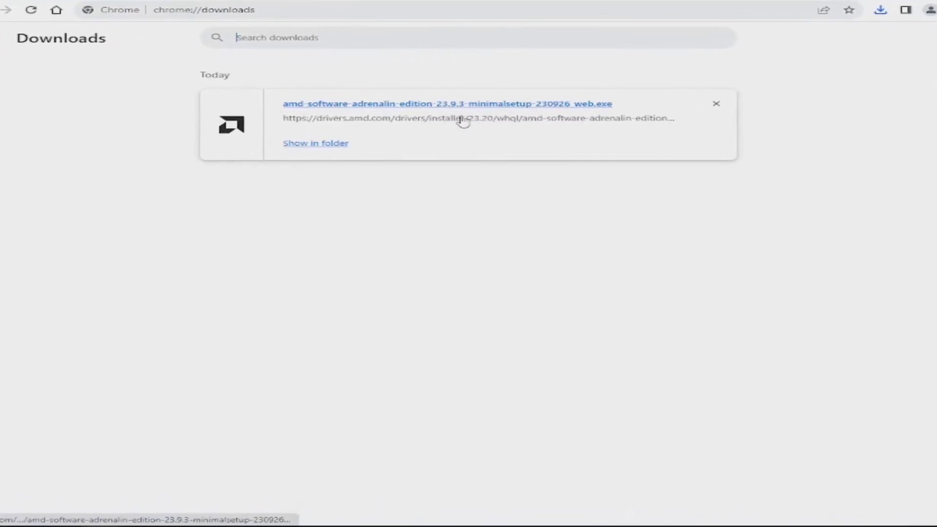
Run the downloaded AMD Software Adrenalin Edition 23.9.3 minimal setup from its folder, and close the installer
left_click(311, 137)
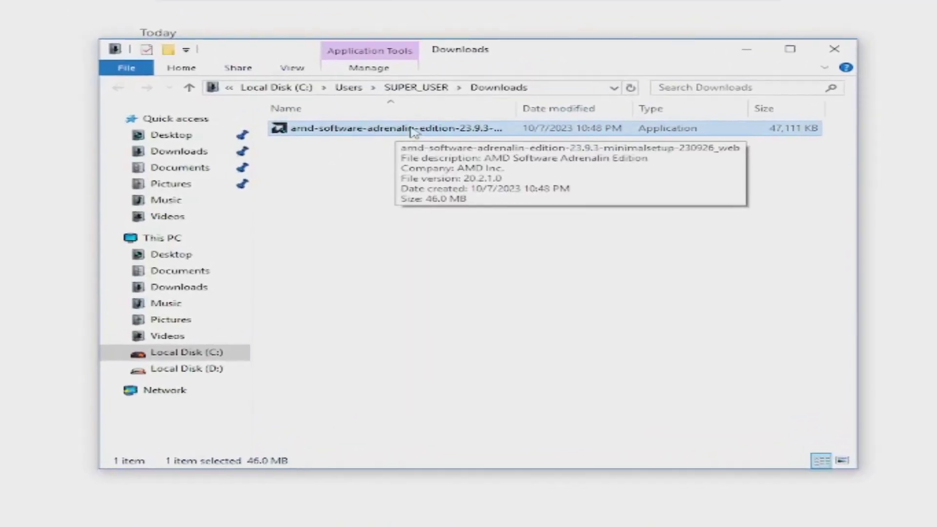
double_click(393, 138)
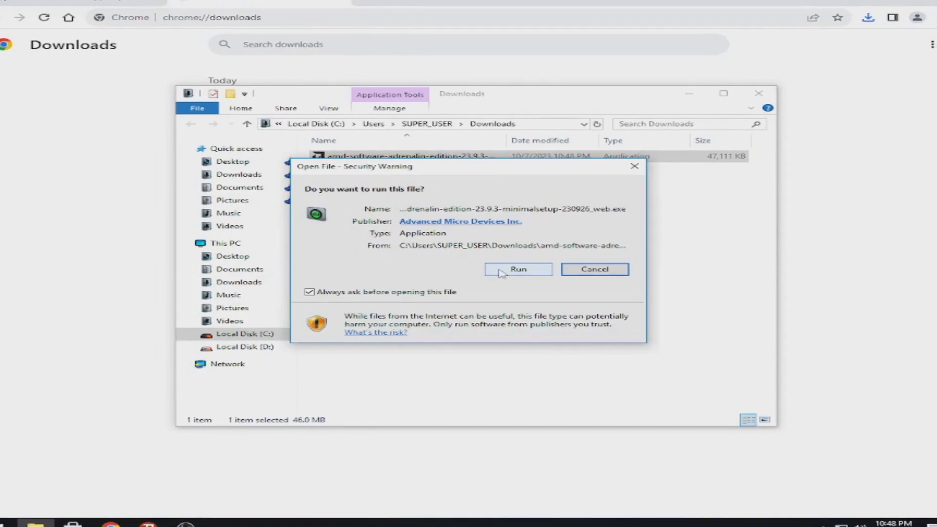
left_click(518, 269)
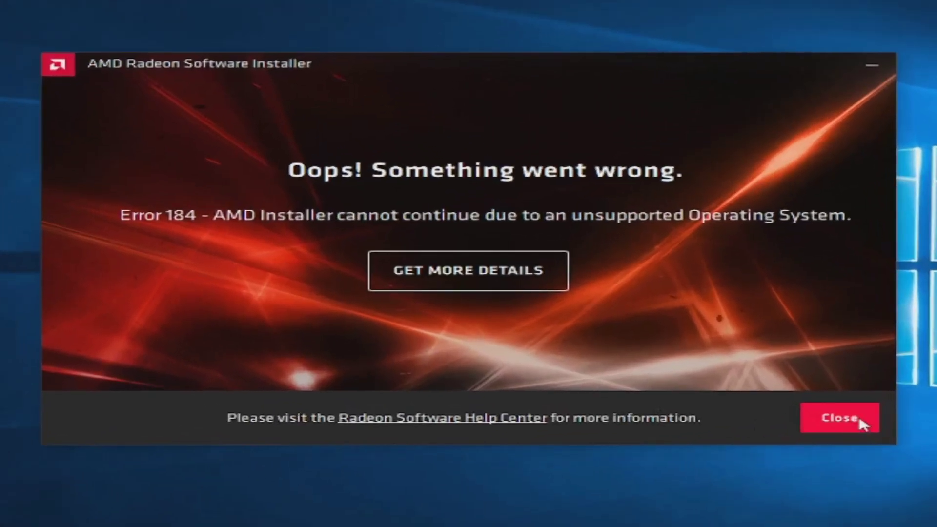
left_click(862, 424)
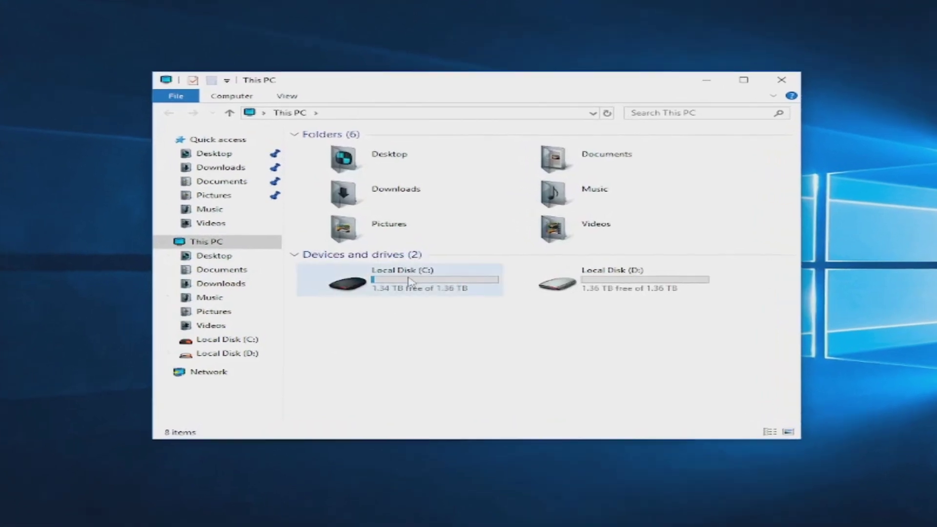
Open the AMD folder on Local Disk (C:) in File Explorer
double_click(409, 282)
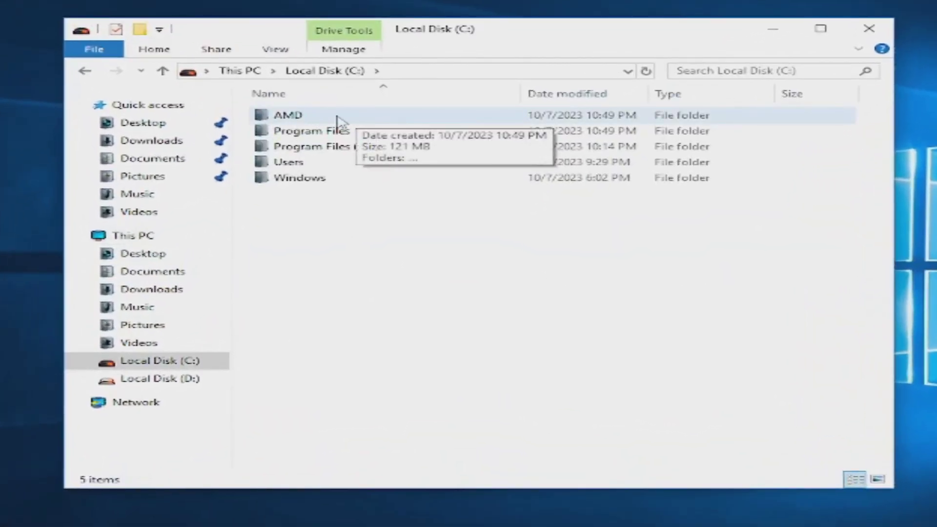
double_click(340, 120)
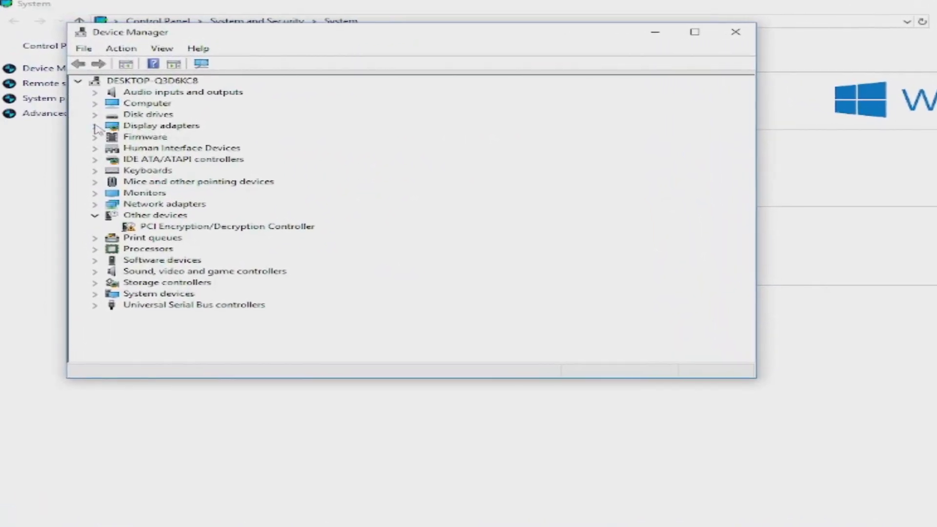
Start a driver update for the Microsoft Basic Display Adapter in Device Manager, choosing to browse the computer for driver software
left_click(93, 123)
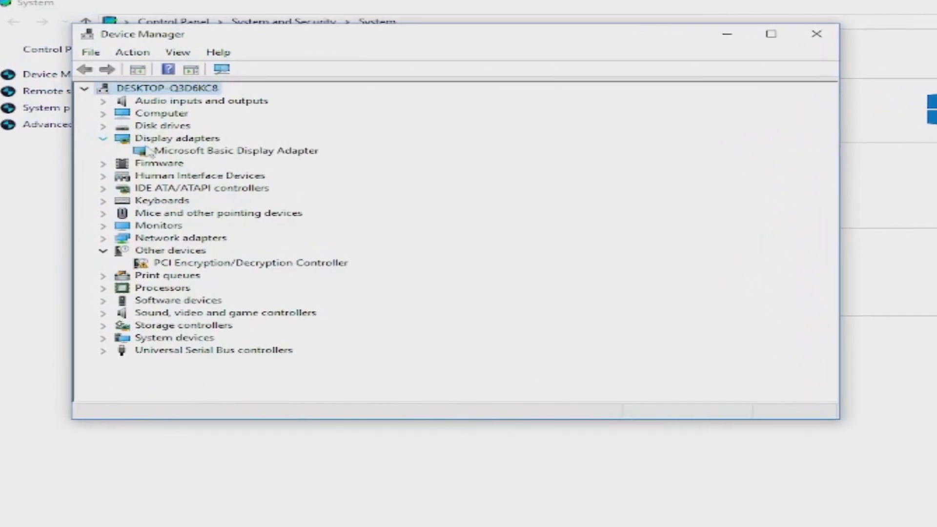
left_click(198, 149)
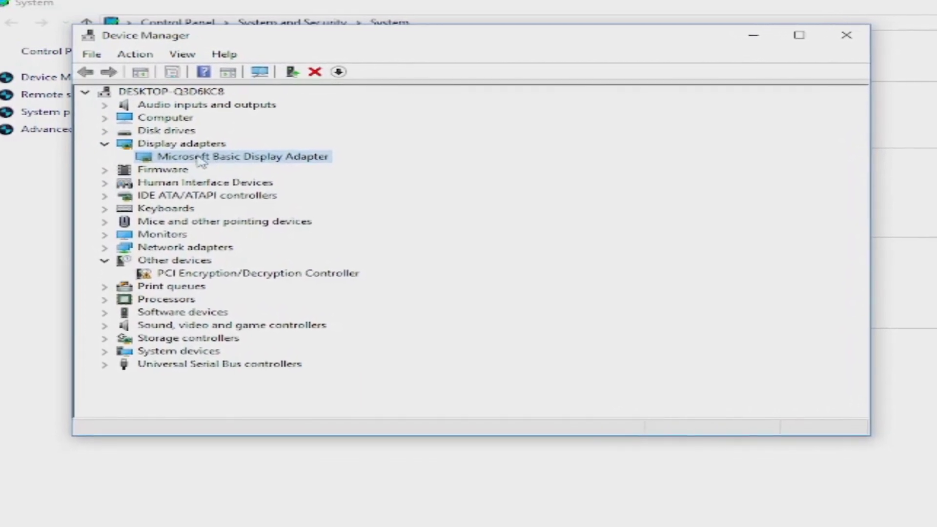
right_click(200, 160)
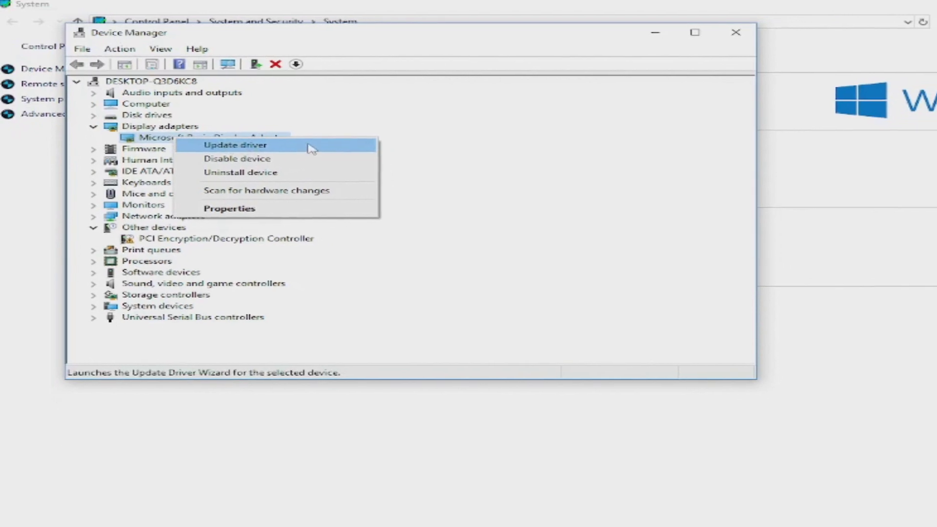
left_click(311, 149)
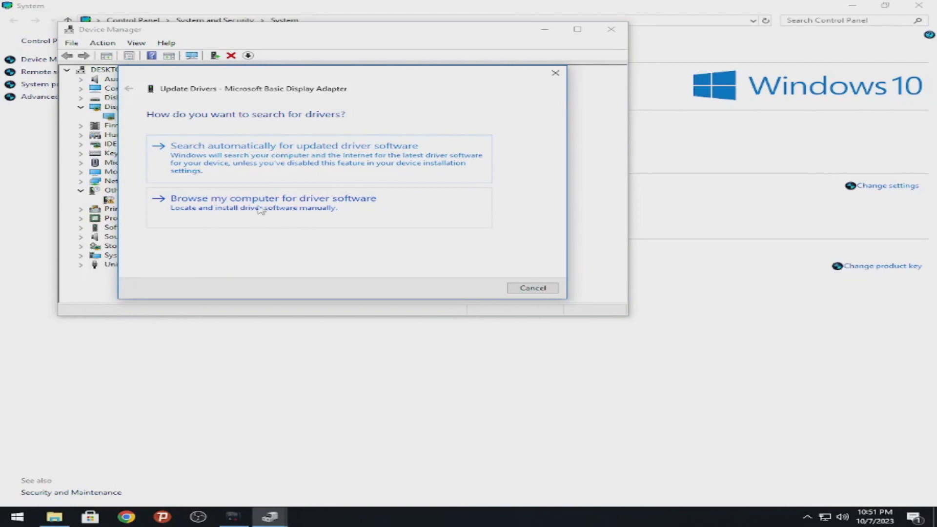
left_click(260, 210)
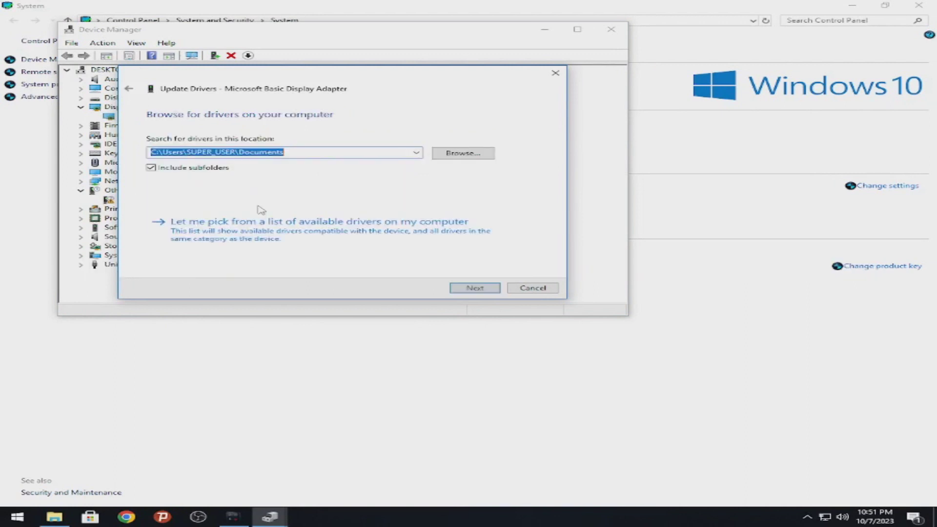
Try to install the display driver from the AMD-Software-Adrenalin-Edition-23.9.3-MinimalSetup-230926_web folder inside C:\AMD, with subfolders included
left_click(459, 155)
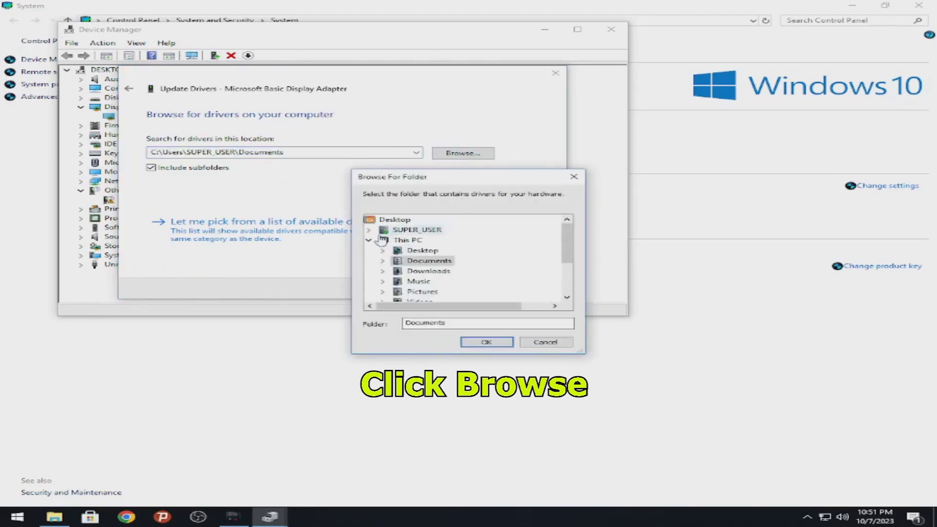
left_click(369, 239)
left_click(370, 240)
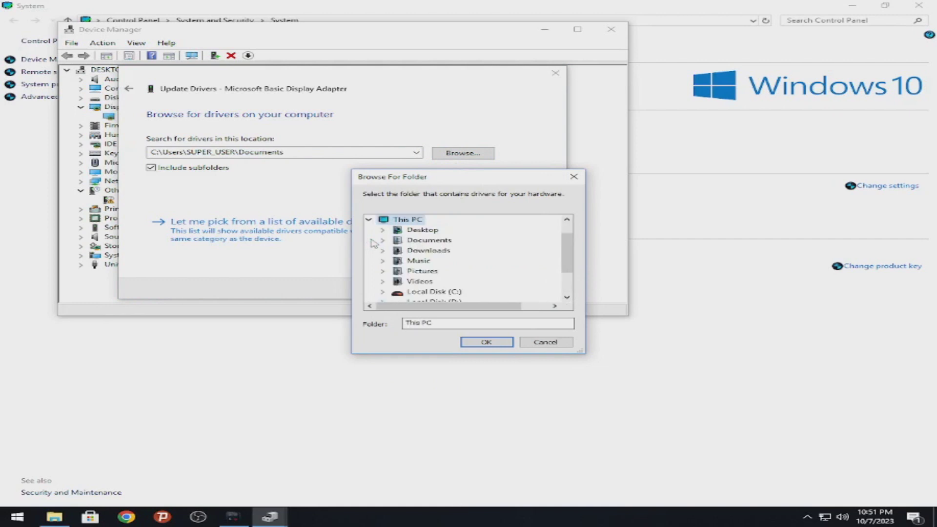
scroll(439, 273, "down", 2)
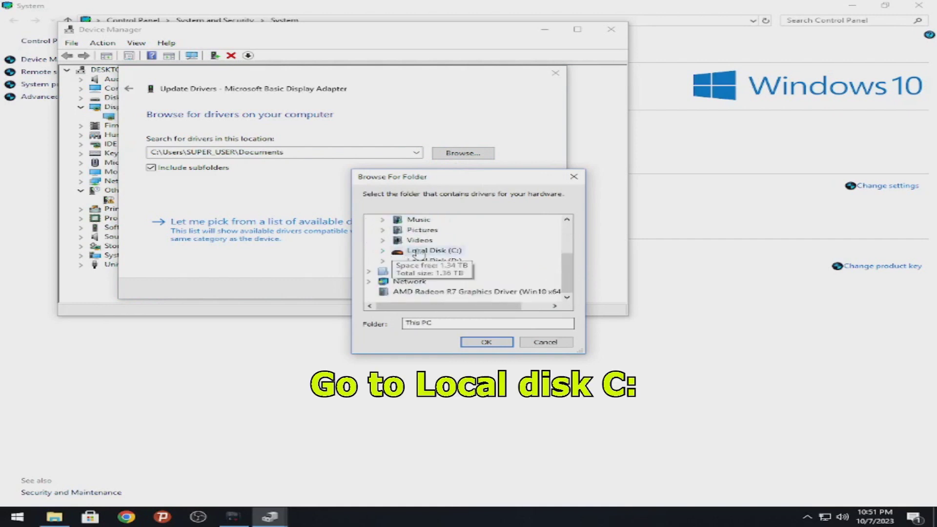
double_click(416, 251)
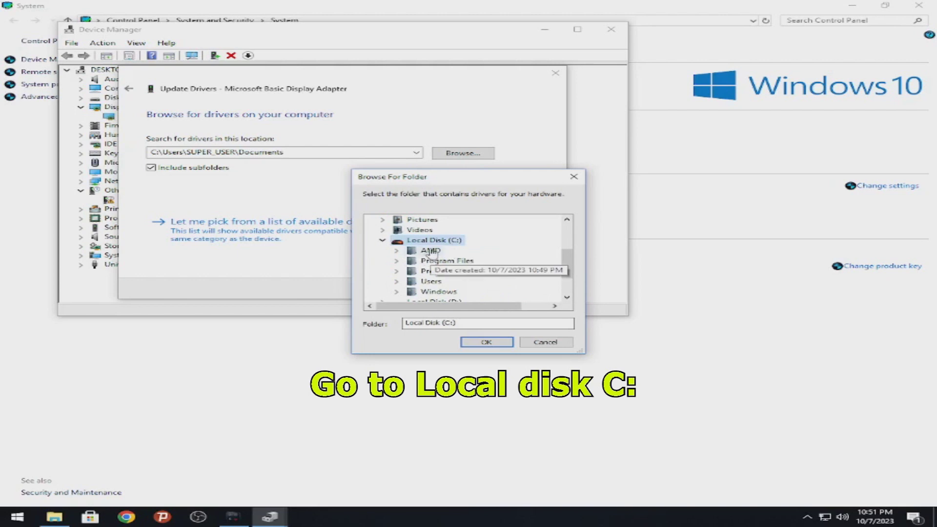
double_click(430, 252)
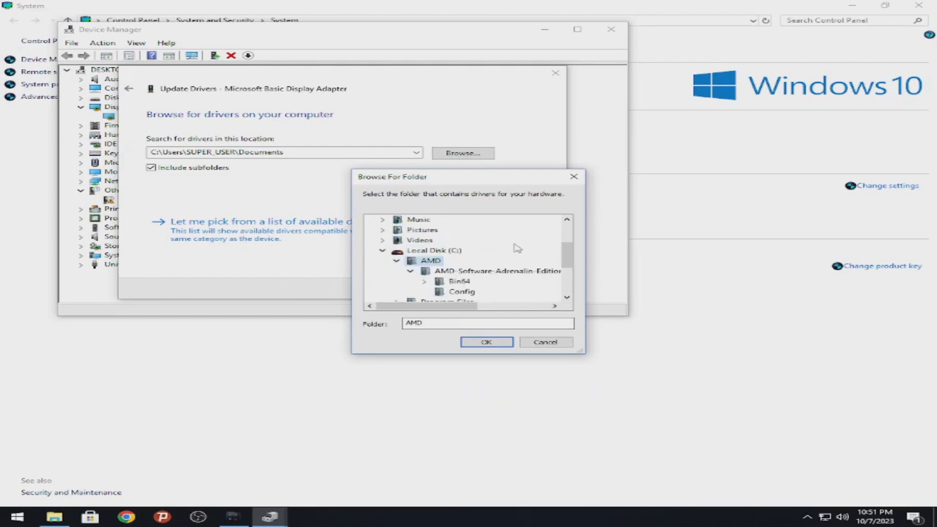
scroll(515, 248, "down", 1)
left_click(445, 240)
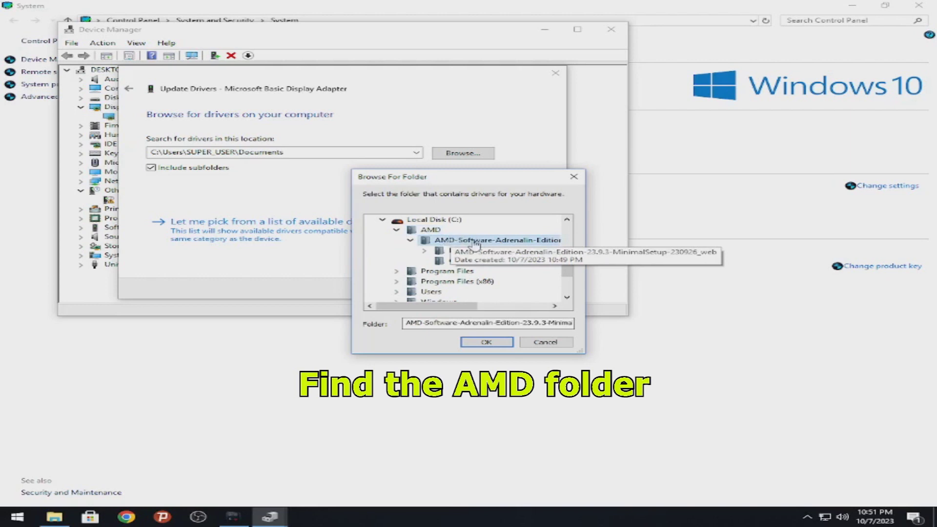
left_click(477, 343)
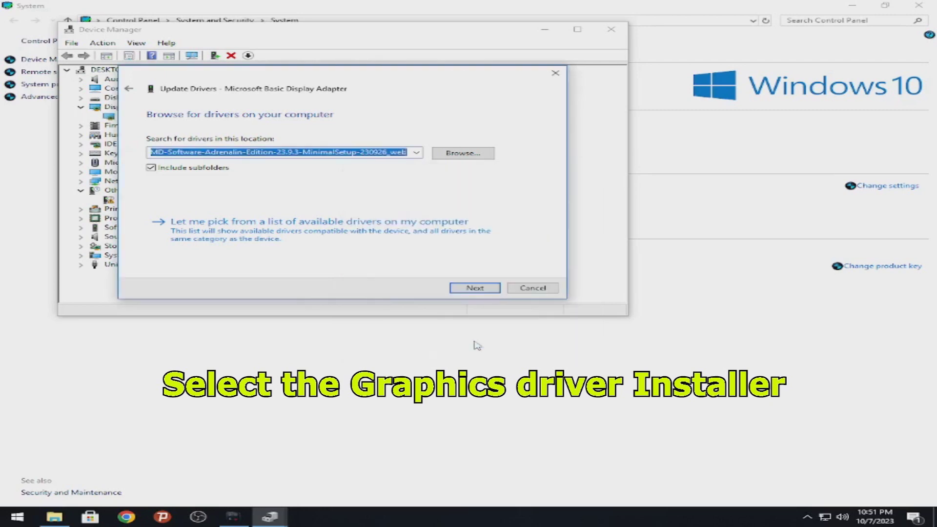
left_click(466, 289)
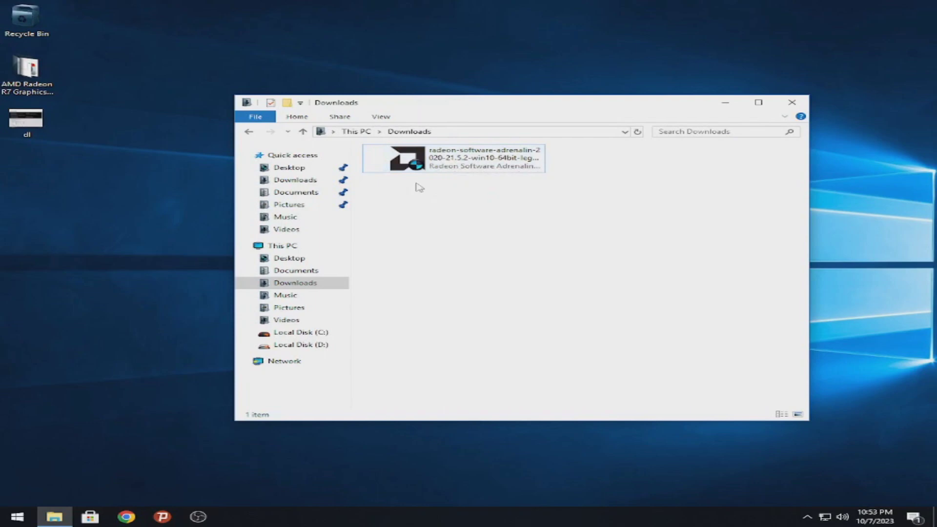
Run the Radeon Software Adrenalin 2020 21.5.2 legacy setup from the Downloads folder and install it to the default destination folder
double_click(445, 155)
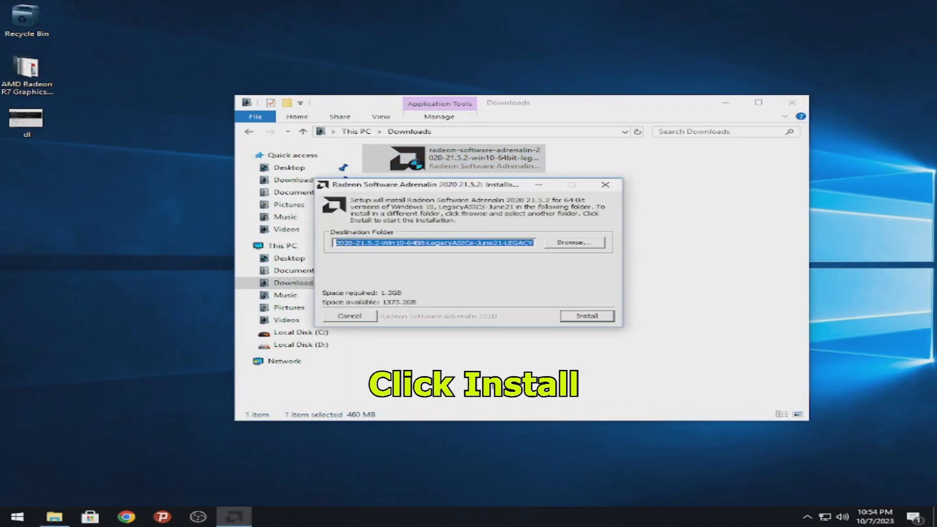
left_click(574, 318)
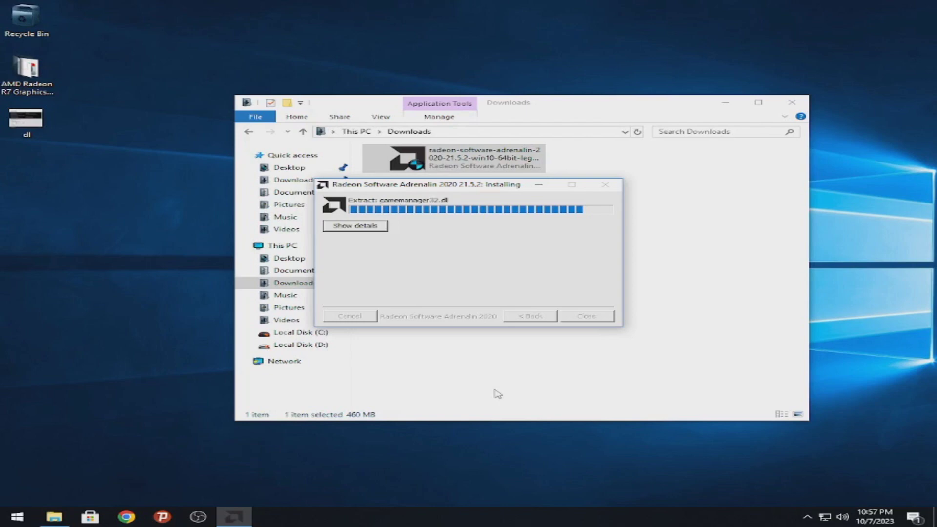
Check the AMD folder on Local Disk (C:) for the extracted driver folder, and close both the folder window and the AMD installer
key("alt+Up")
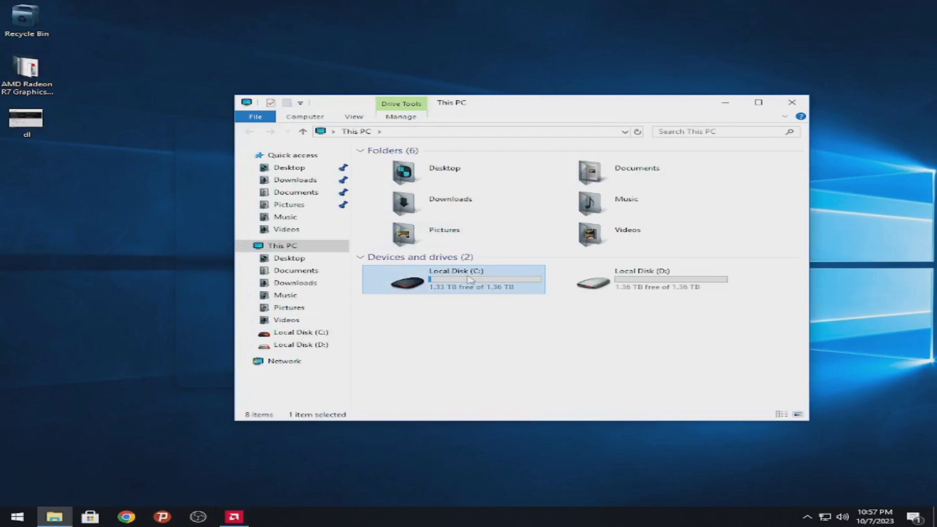
double_click(469, 273)
left_click(428, 165)
double_click(428, 165)
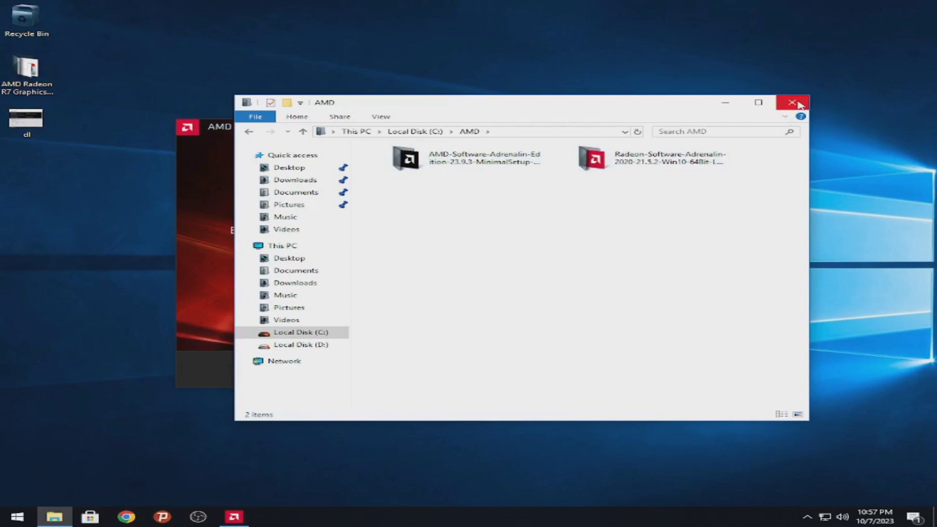
left_click(798, 103)
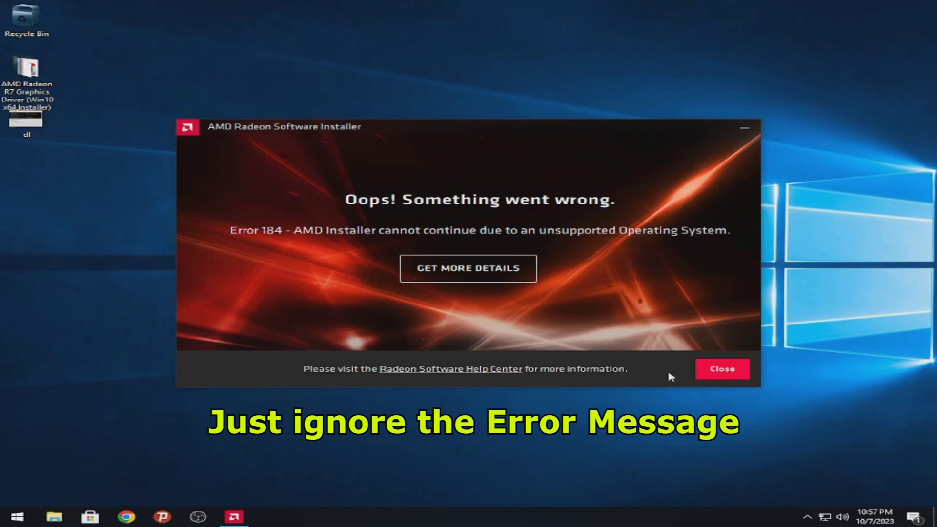
left_click(735, 373)
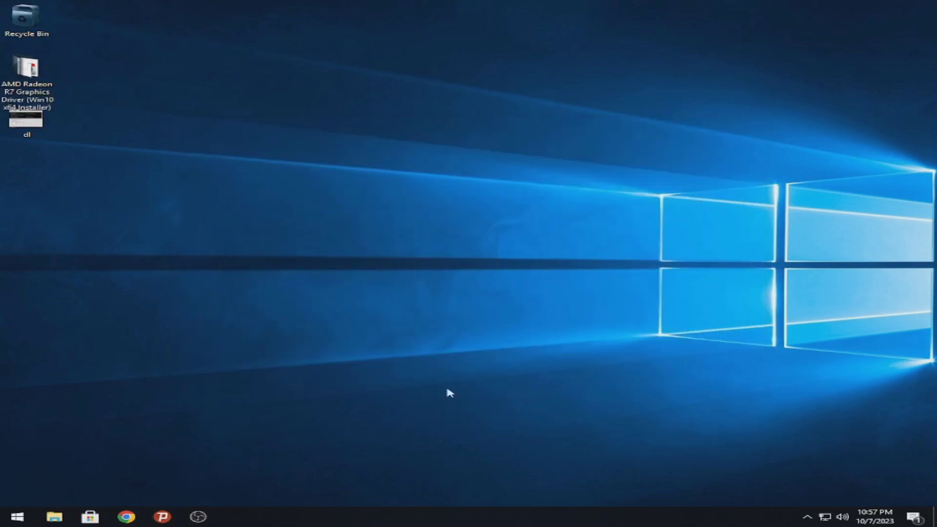
Open Device Manager from the system properties of This PC and expand the display adapters
left_click(55, 517)
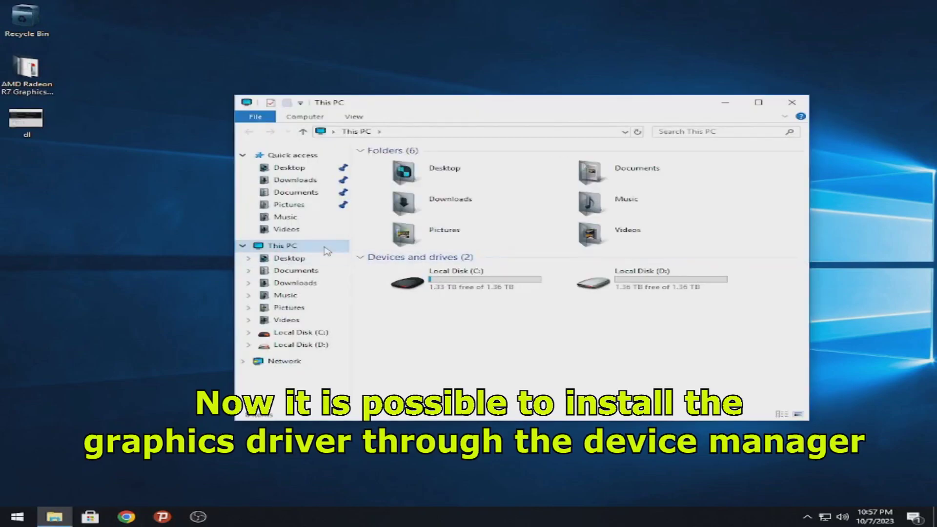
right_click(325, 247)
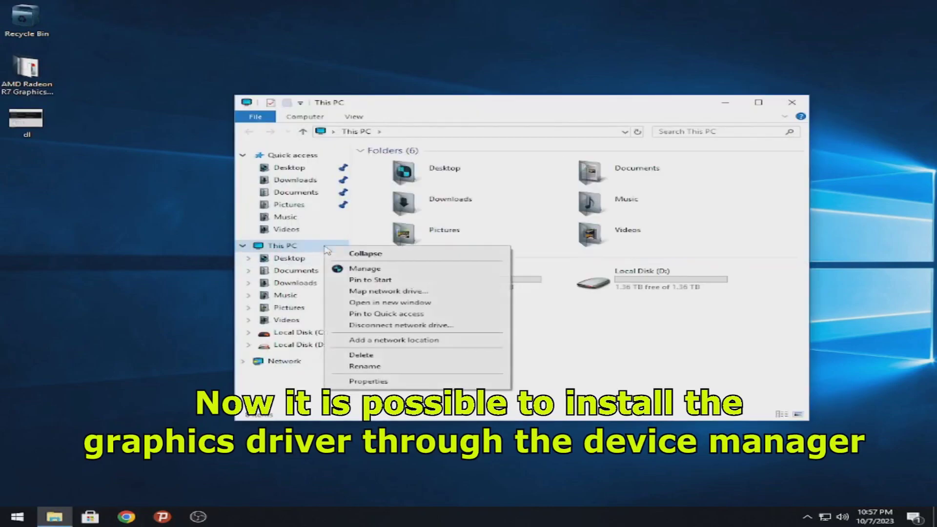
left_click(423, 383)
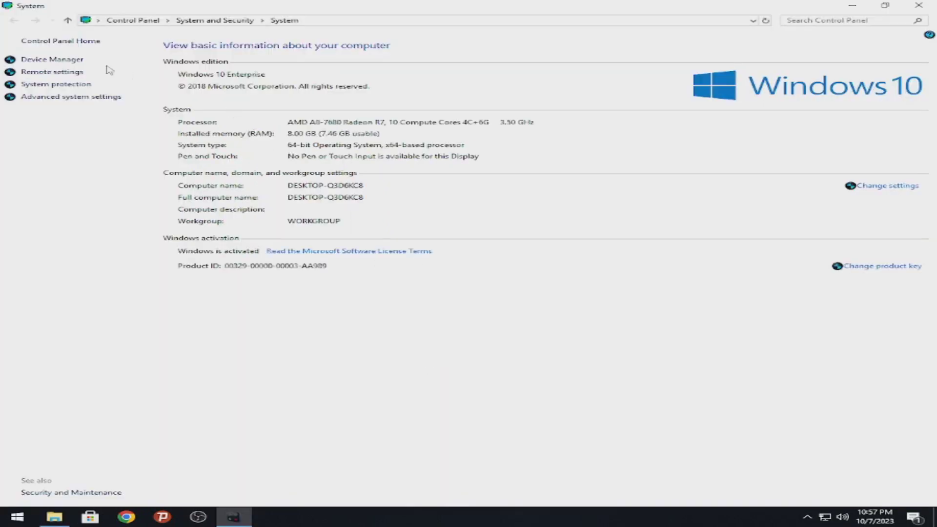
left_click(53, 59)
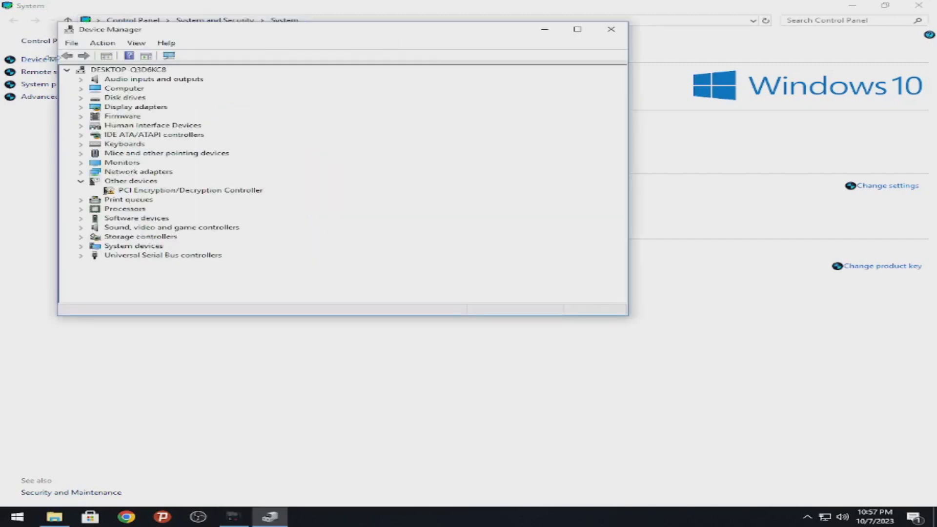
left_click(113, 108)
left_click(81, 107)
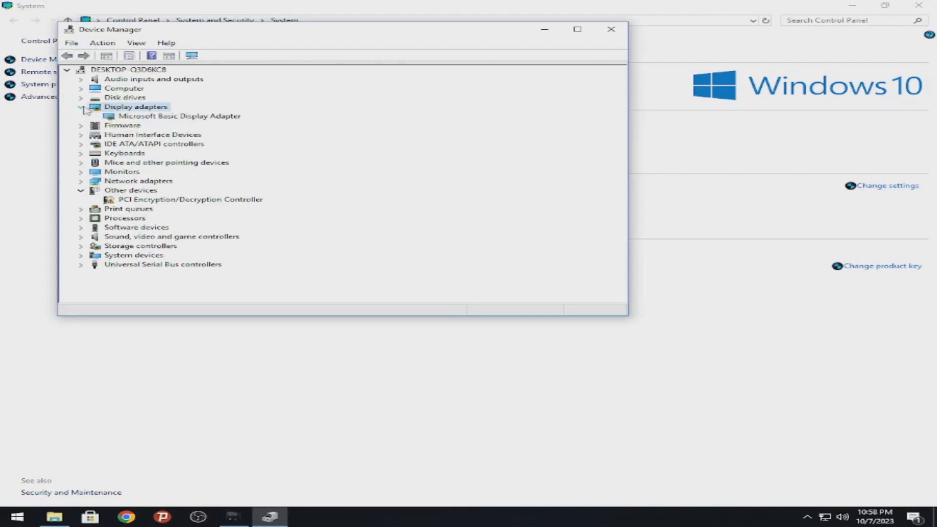
Start a driver update for the Microsoft Basic Display Adapter, choosing to browse the computer for driver software
left_click(137, 118)
right_click(138, 117)
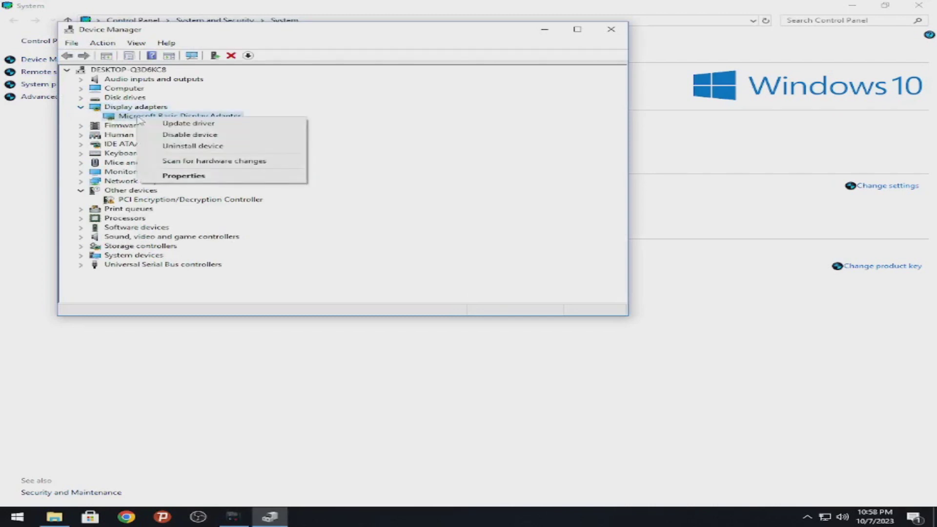
left_click(252, 126)
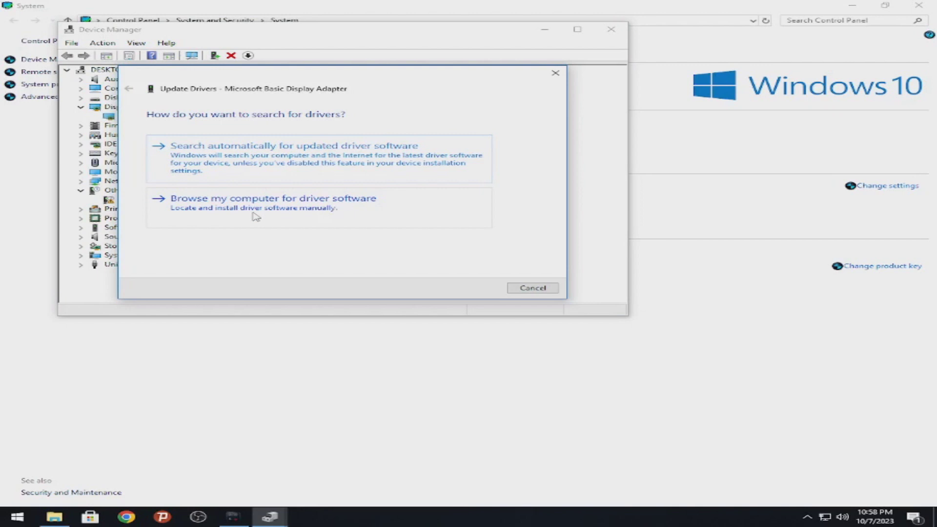
left_click(256, 217)
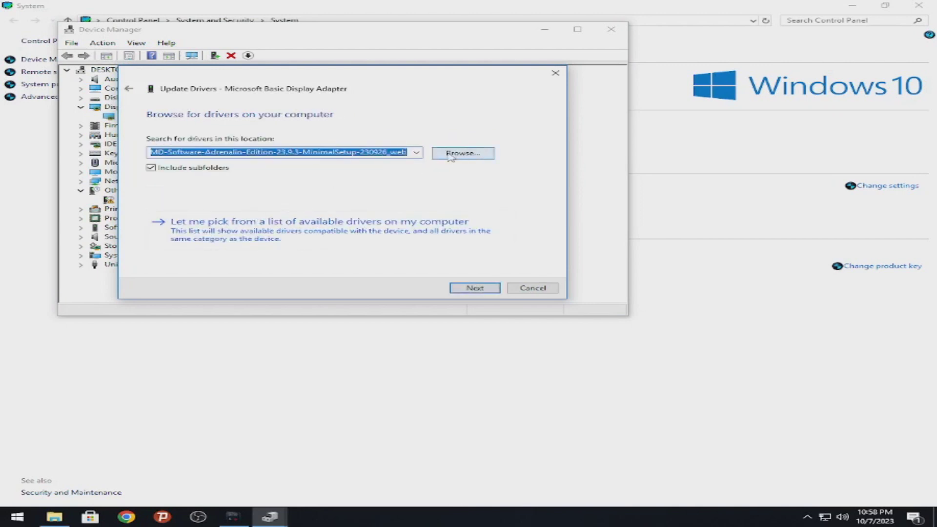
Set the driver search location to the Radeon-Software-Adrenalin-2020-21.5.2-Win10-64Bit-LegacyASICs-June21-LEGACY folder in C:\AMD and start the driver installation
left_click(463, 154)
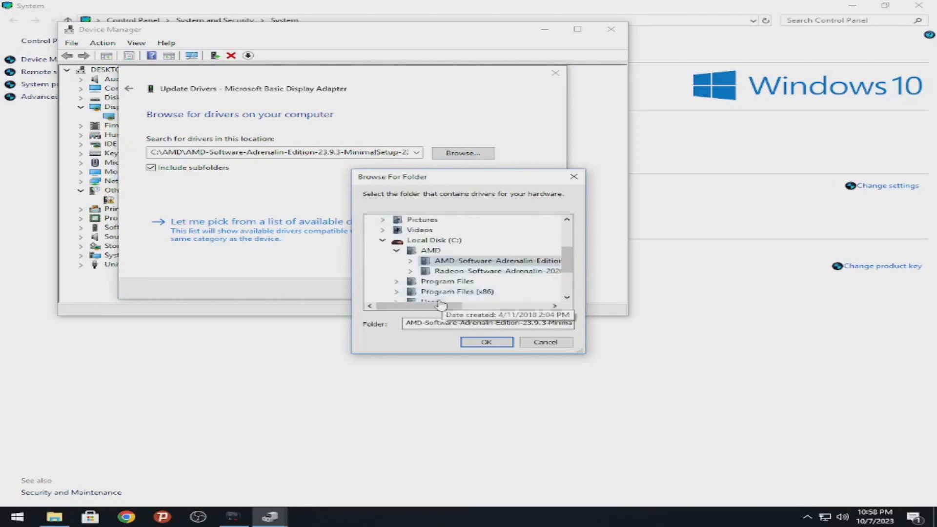
left_click_drag(424, 306, 446, 309)
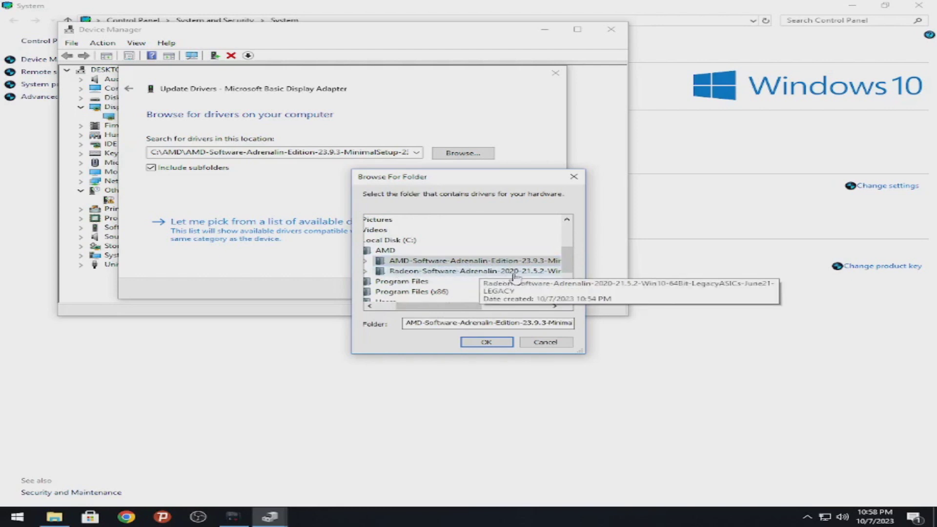
left_click(460, 272)
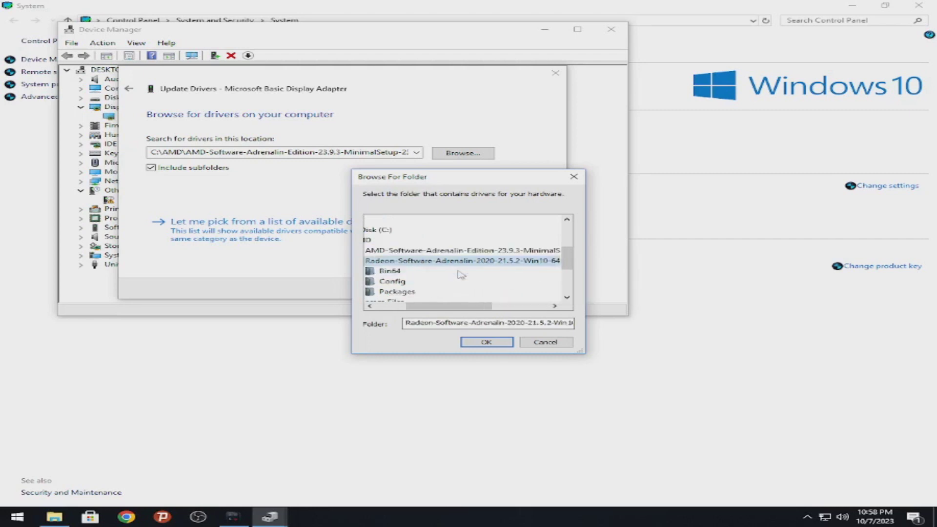
left_click(475, 343)
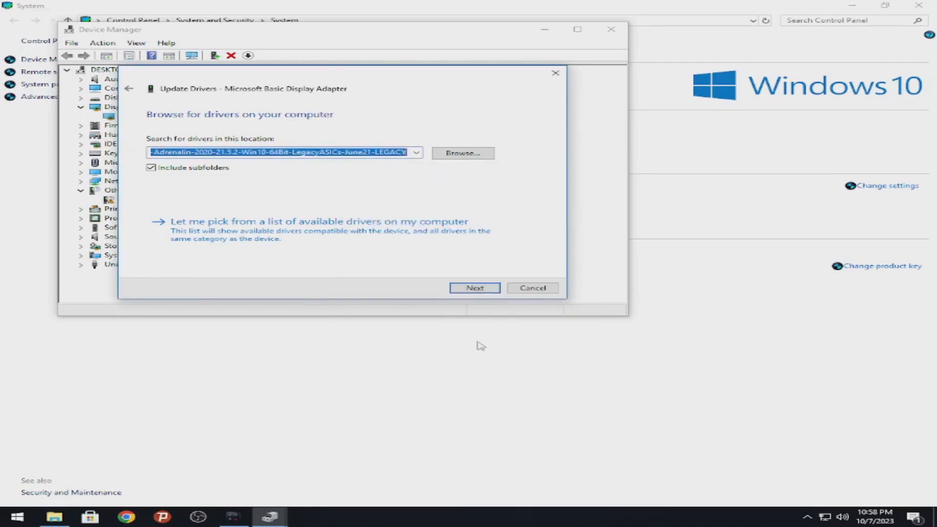
left_click(463, 290)
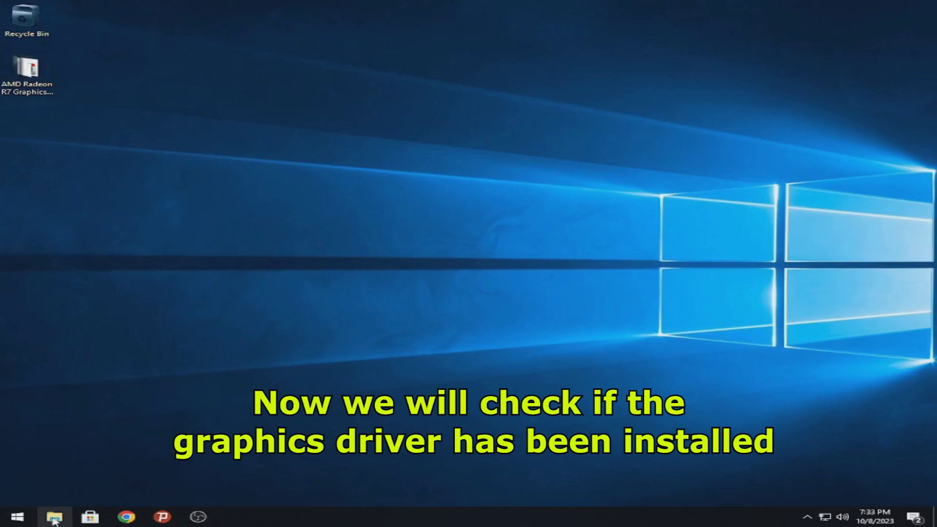
Open Device Manager from the system properties of This PC and check which display adapter is listed
left_click(55, 518)
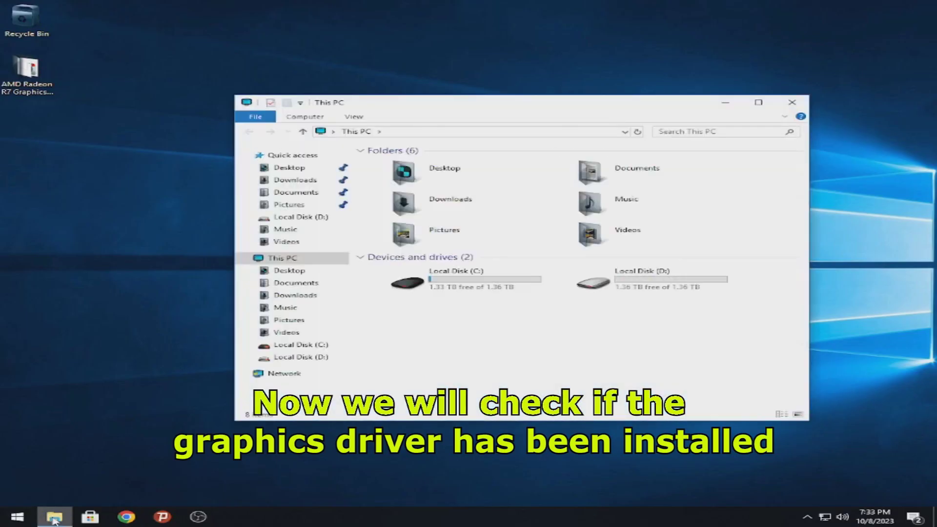
right_click(323, 260)
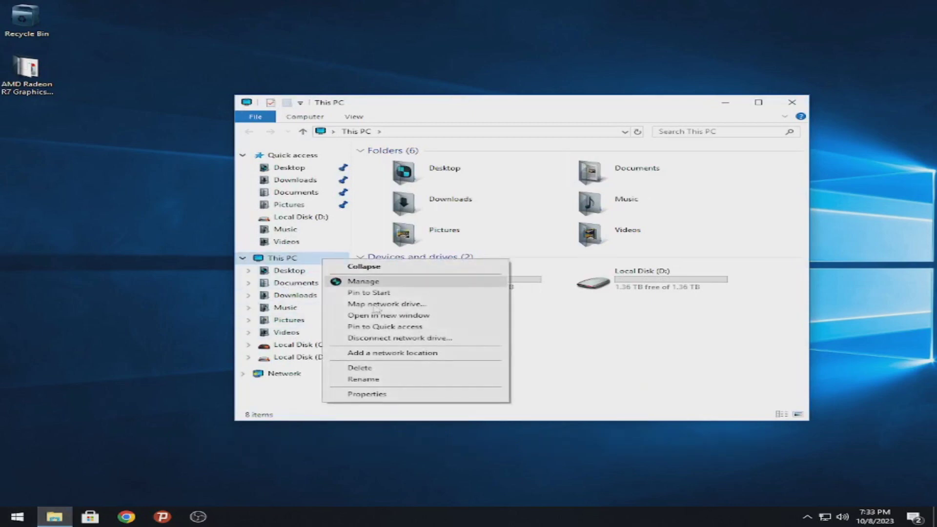
left_click(413, 395)
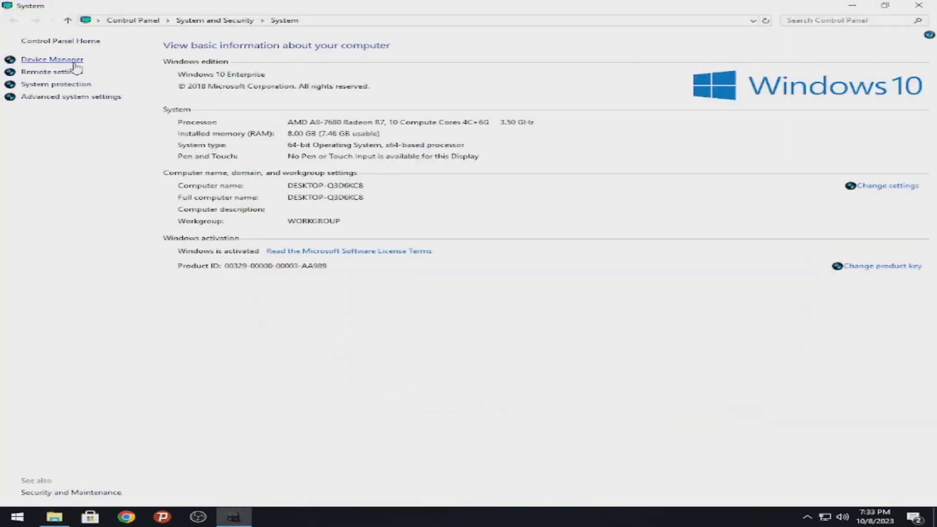
left_click(57, 60)
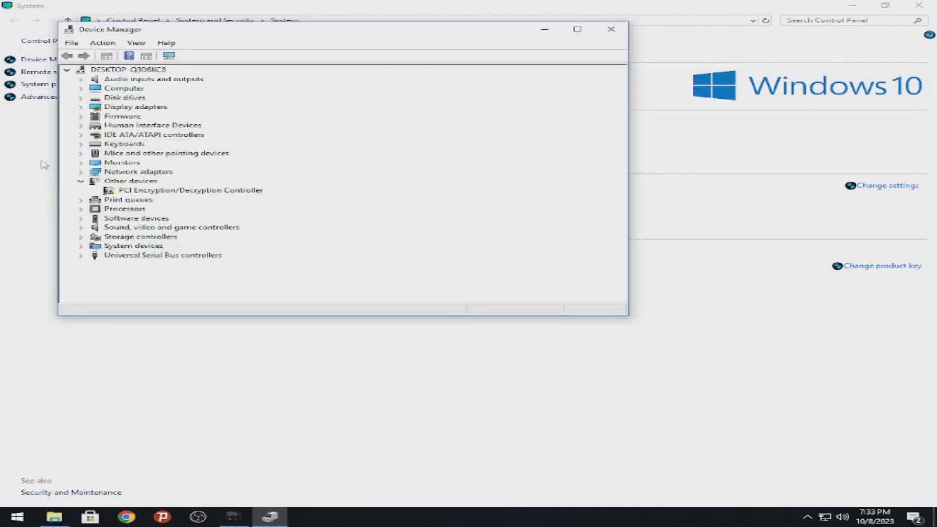
left_click(81, 108)
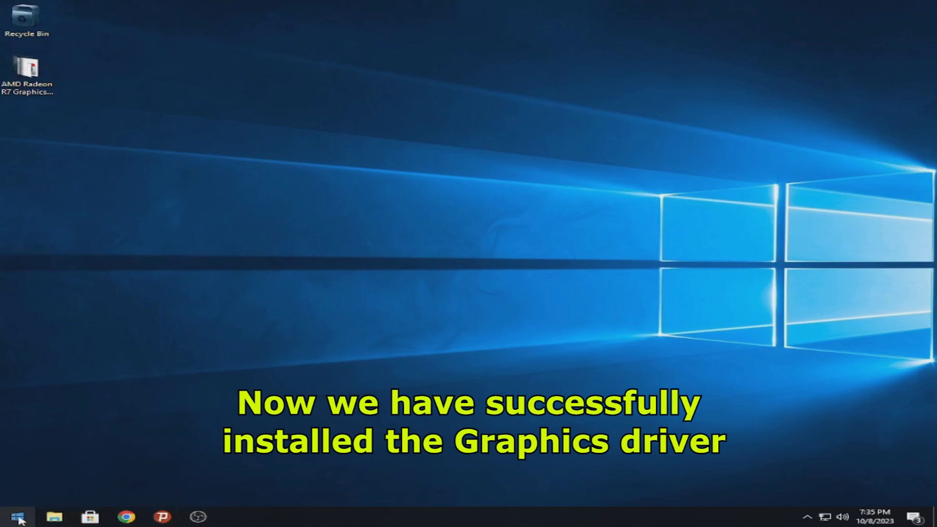
Run dxdiag and check the display device and driver details in the DirectX Diagnostic Tool
right_click(22, 517)
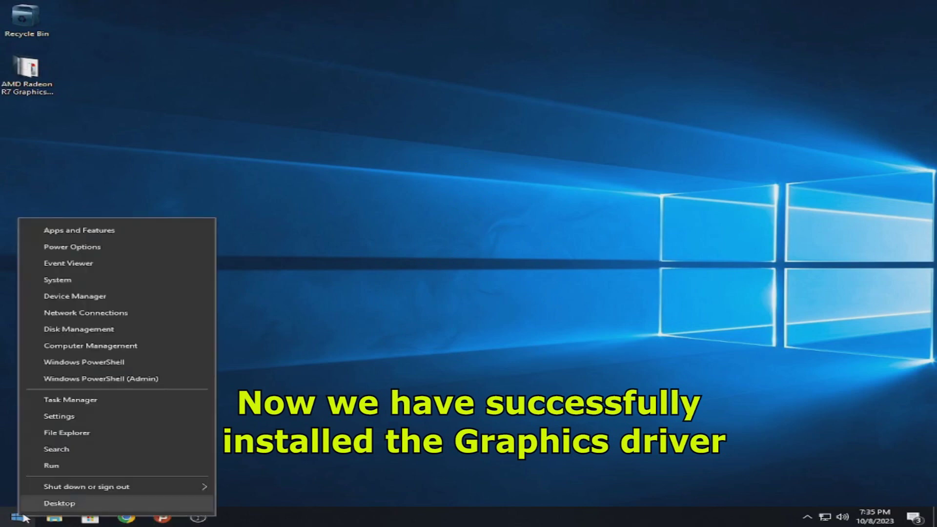
left_click(115, 468)
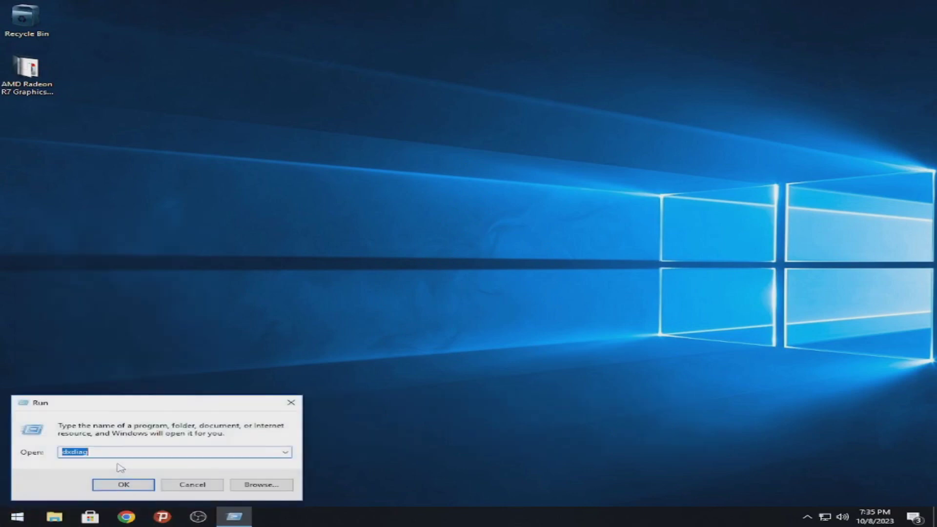
type("dxdiag")
key("Return")
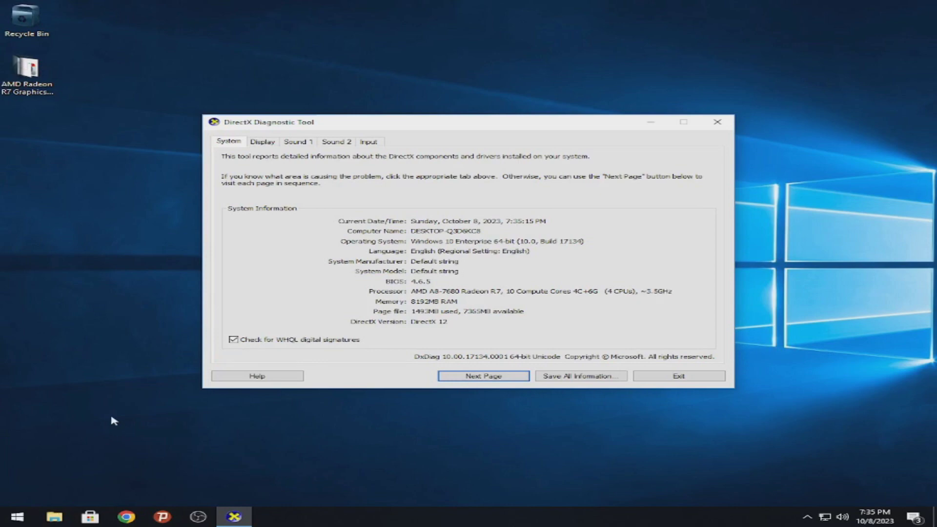
left_click(264, 142)
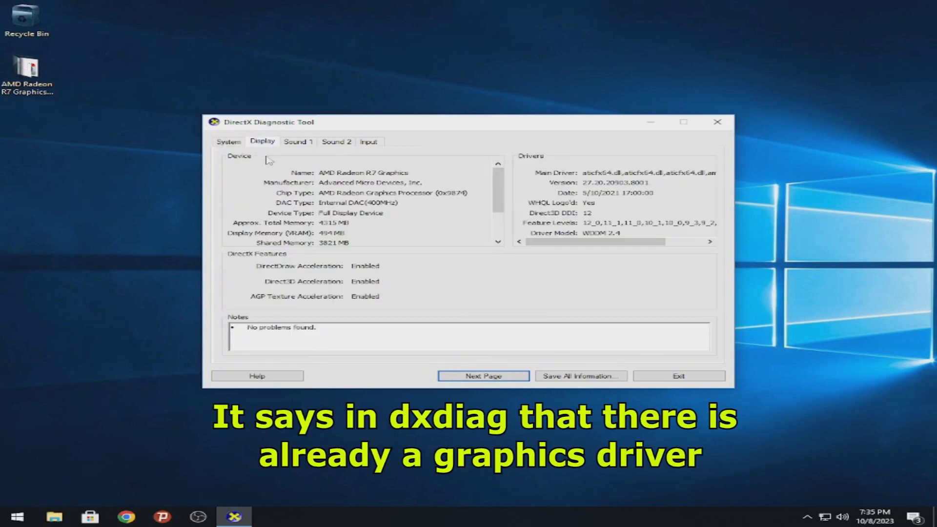